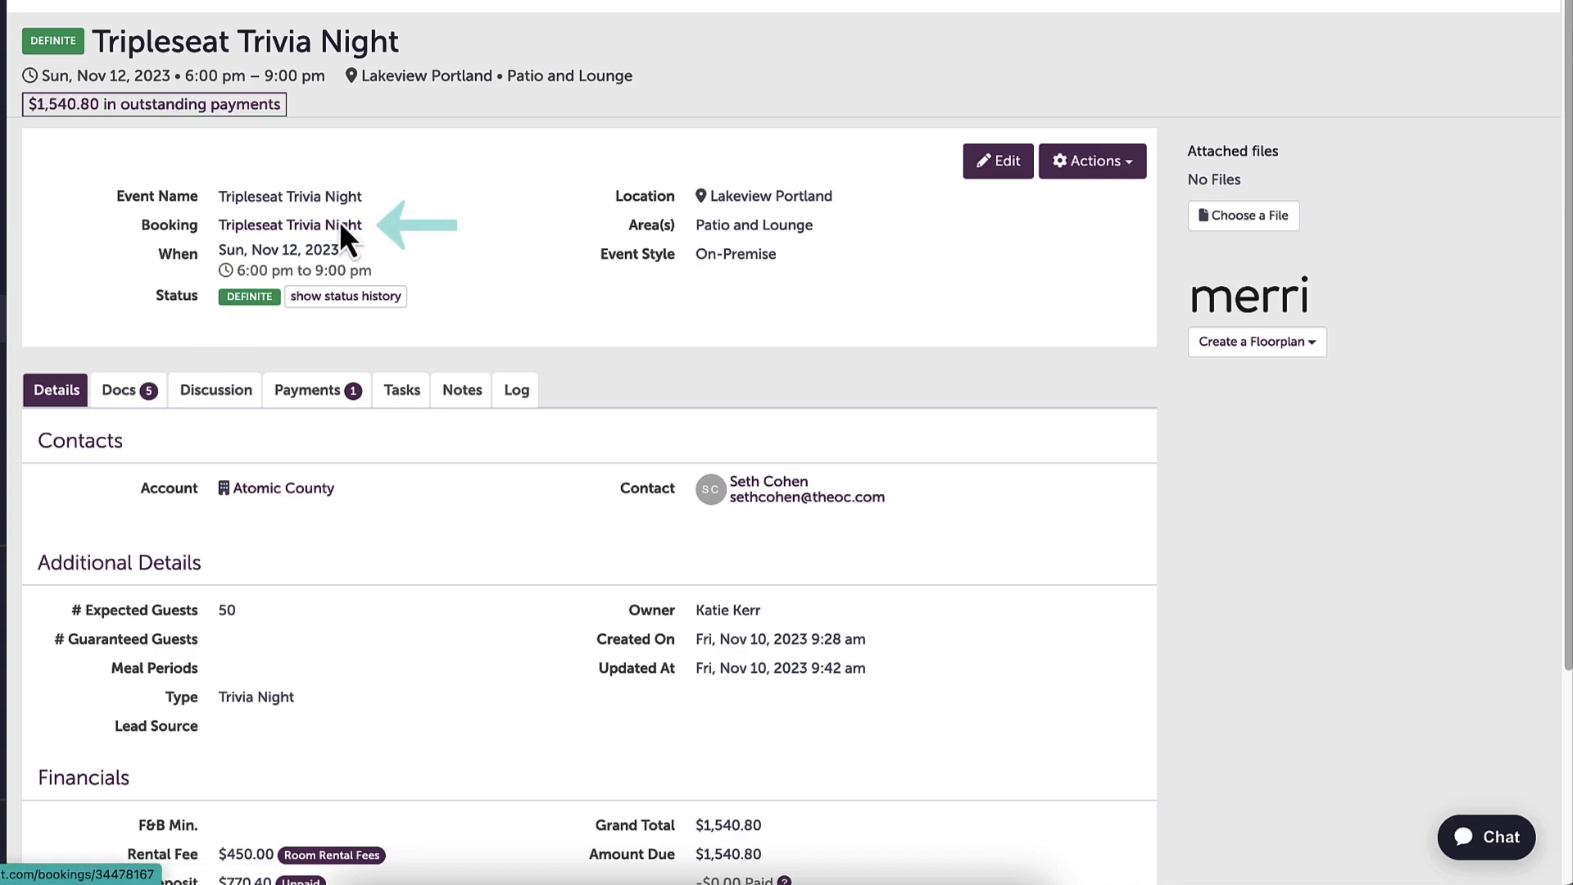
Step: Change the Trivia Night booking's end date to January 7, 2024 and save it
click(318, 228)
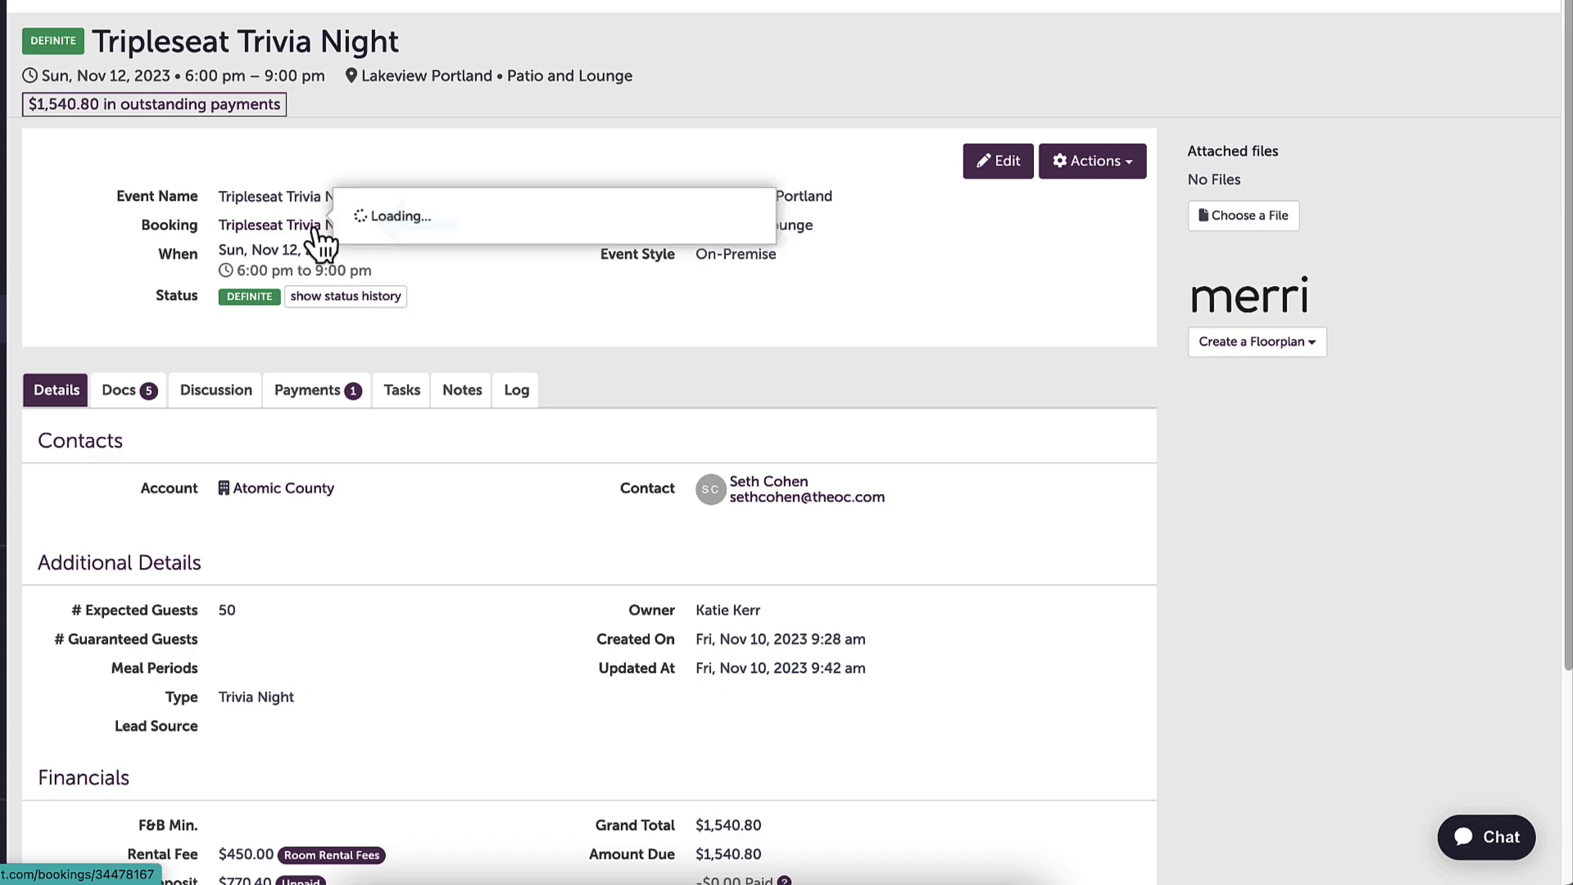
click(320, 238)
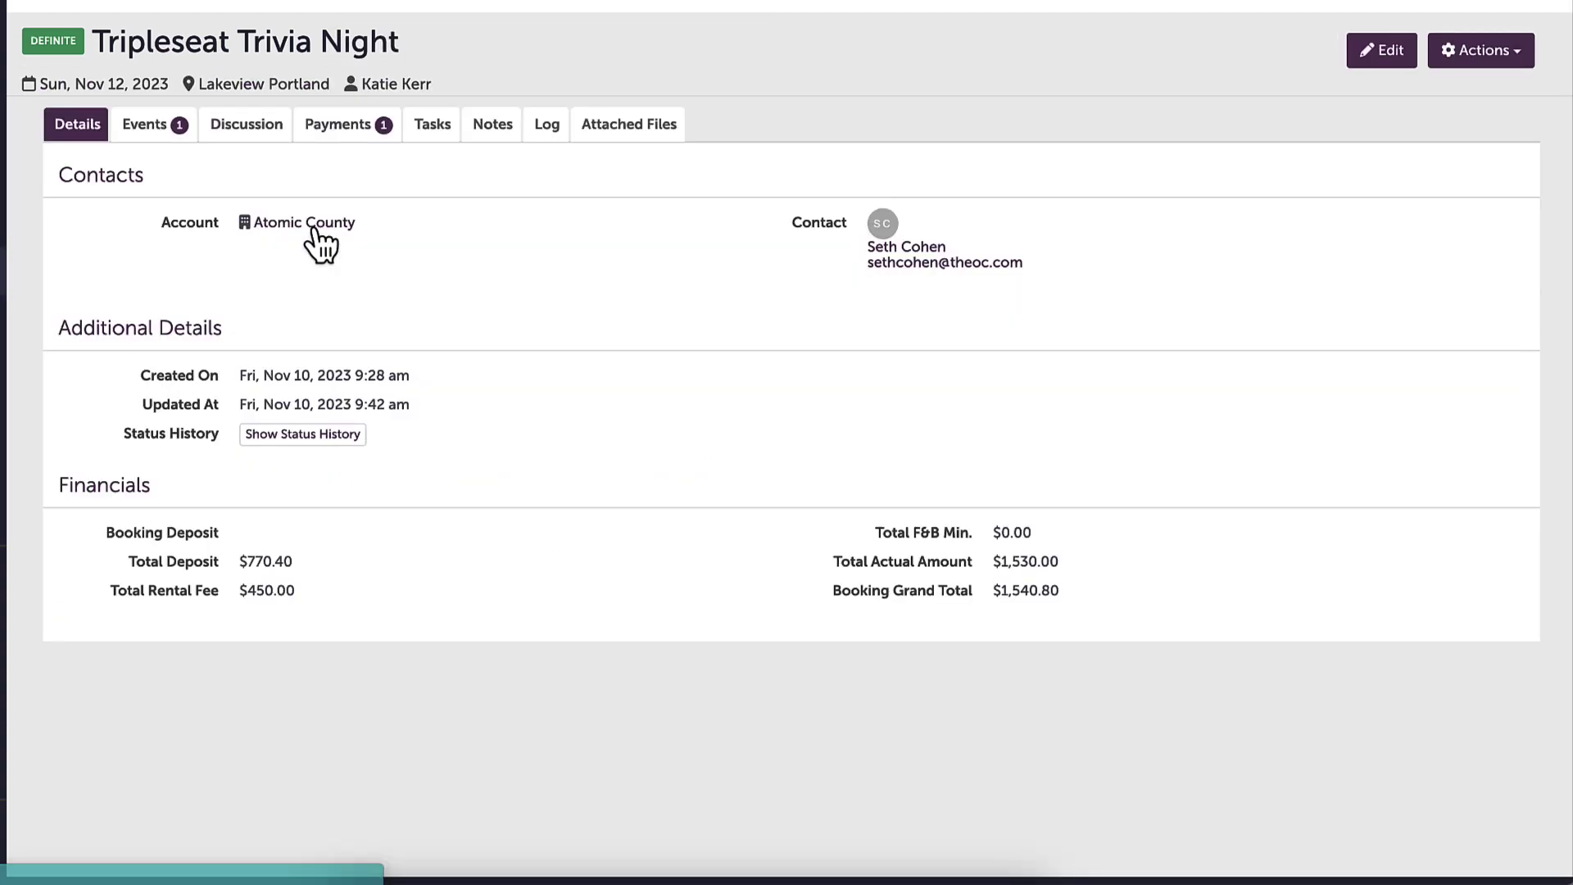
click(1393, 56)
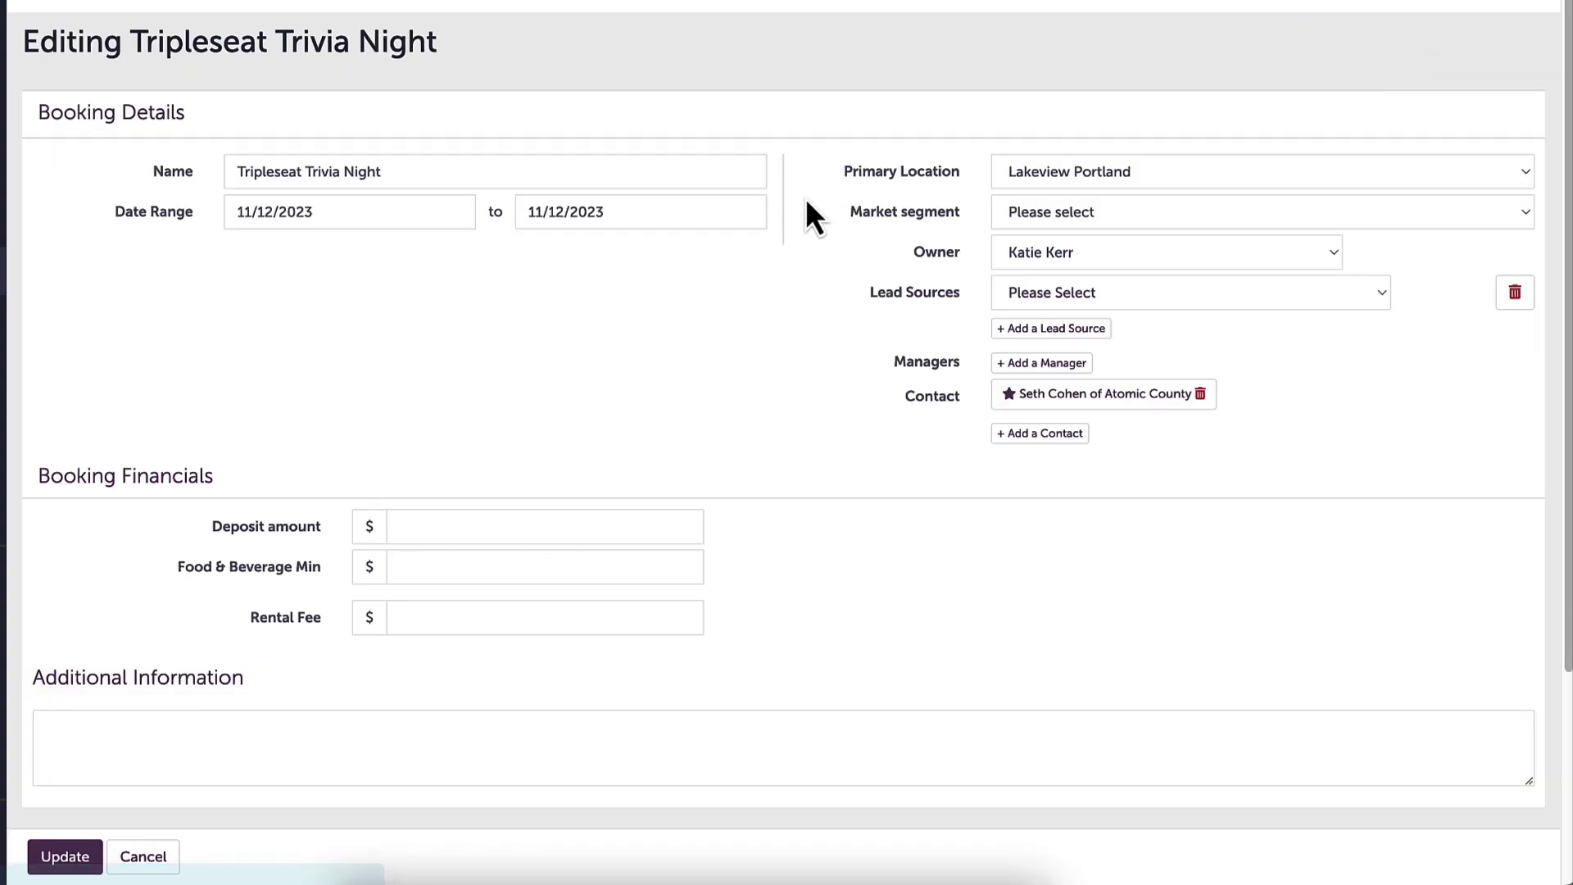
click(666, 211)
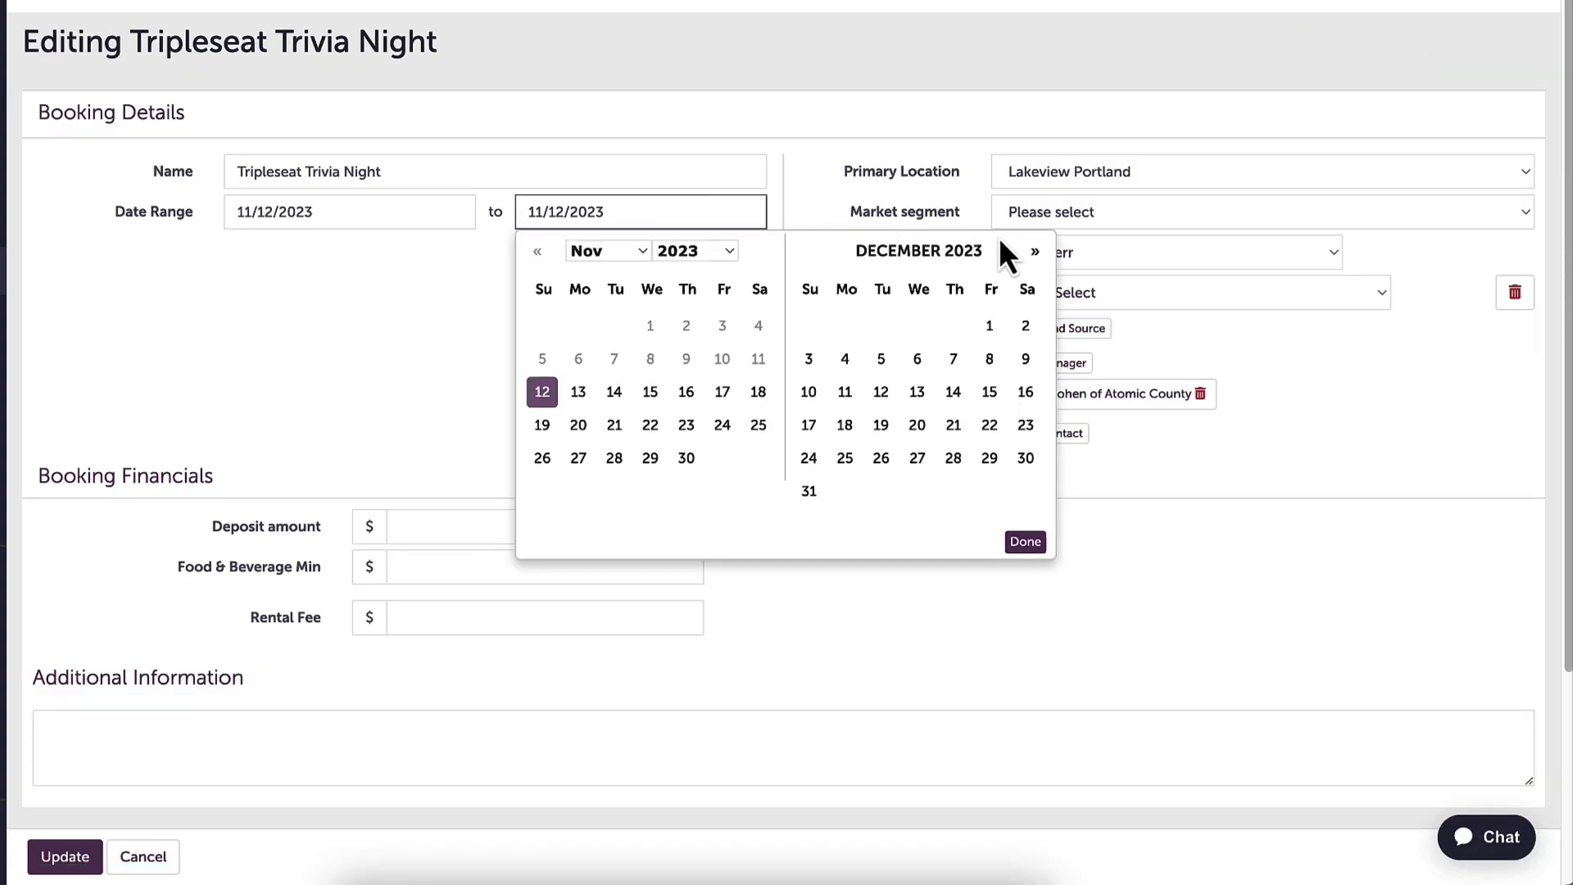
click(1035, 251)
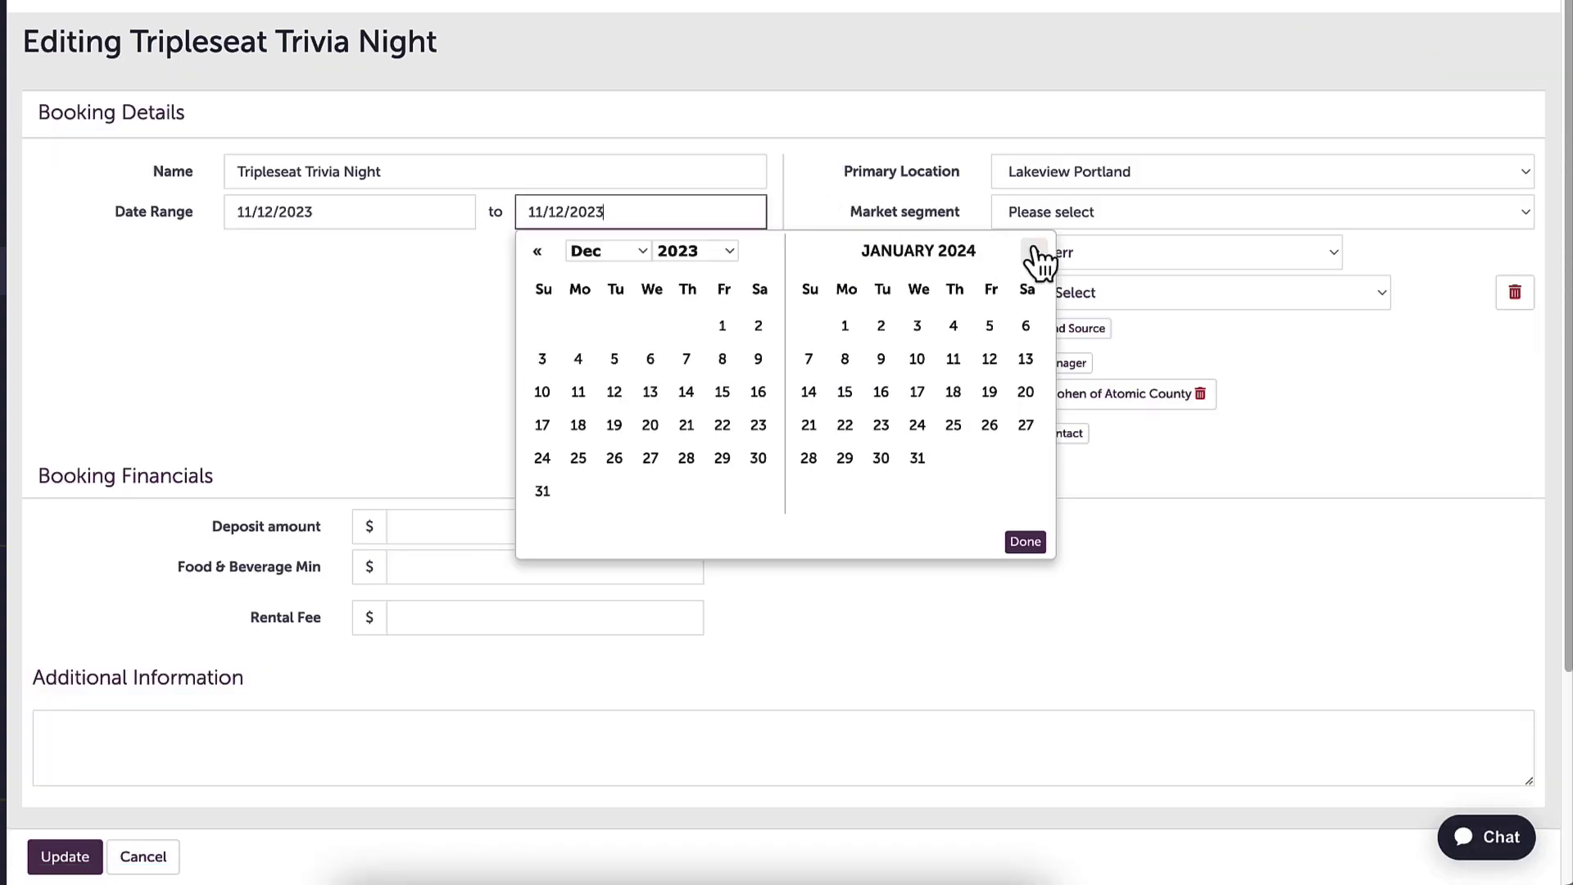
click(808, 358)
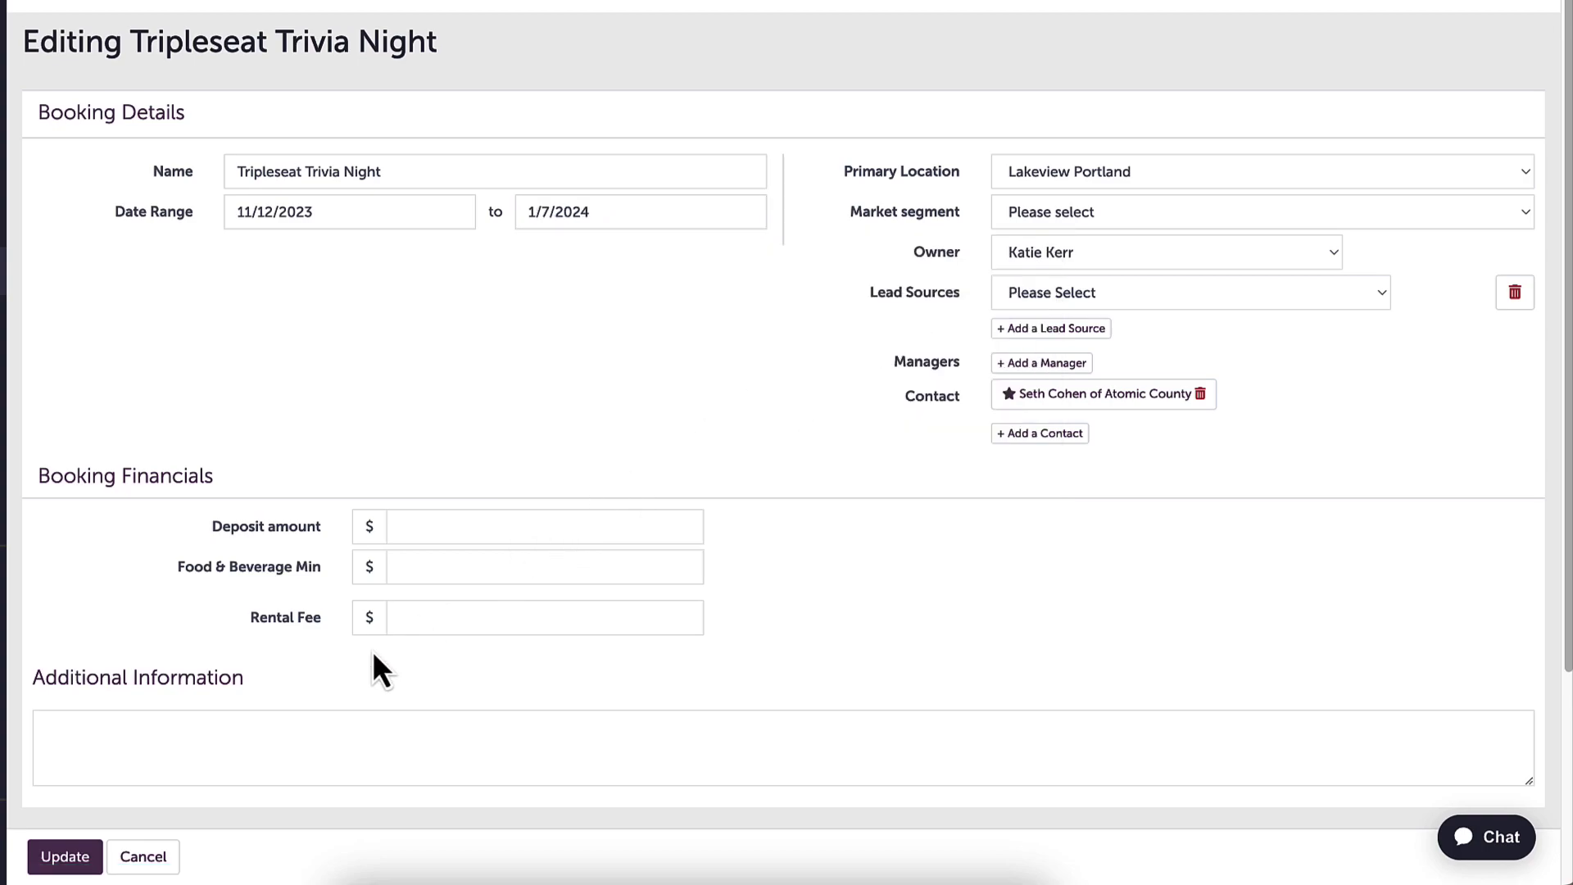
click(61, 860)
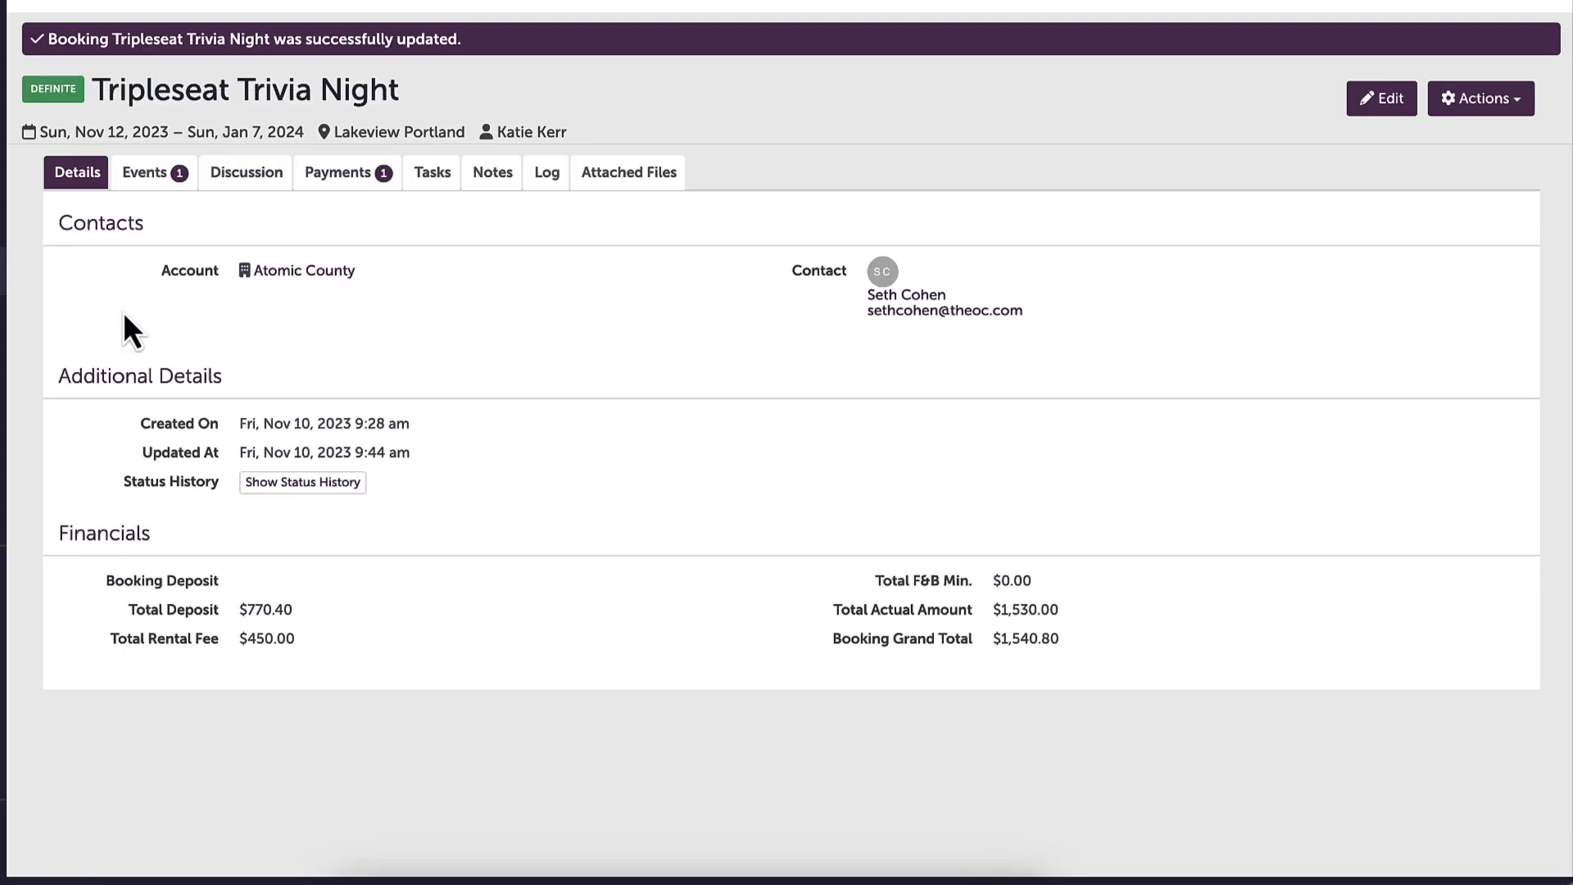
Step: Select the Trivia Night event on the Events tab and set up 8 copies
click(150, 180)
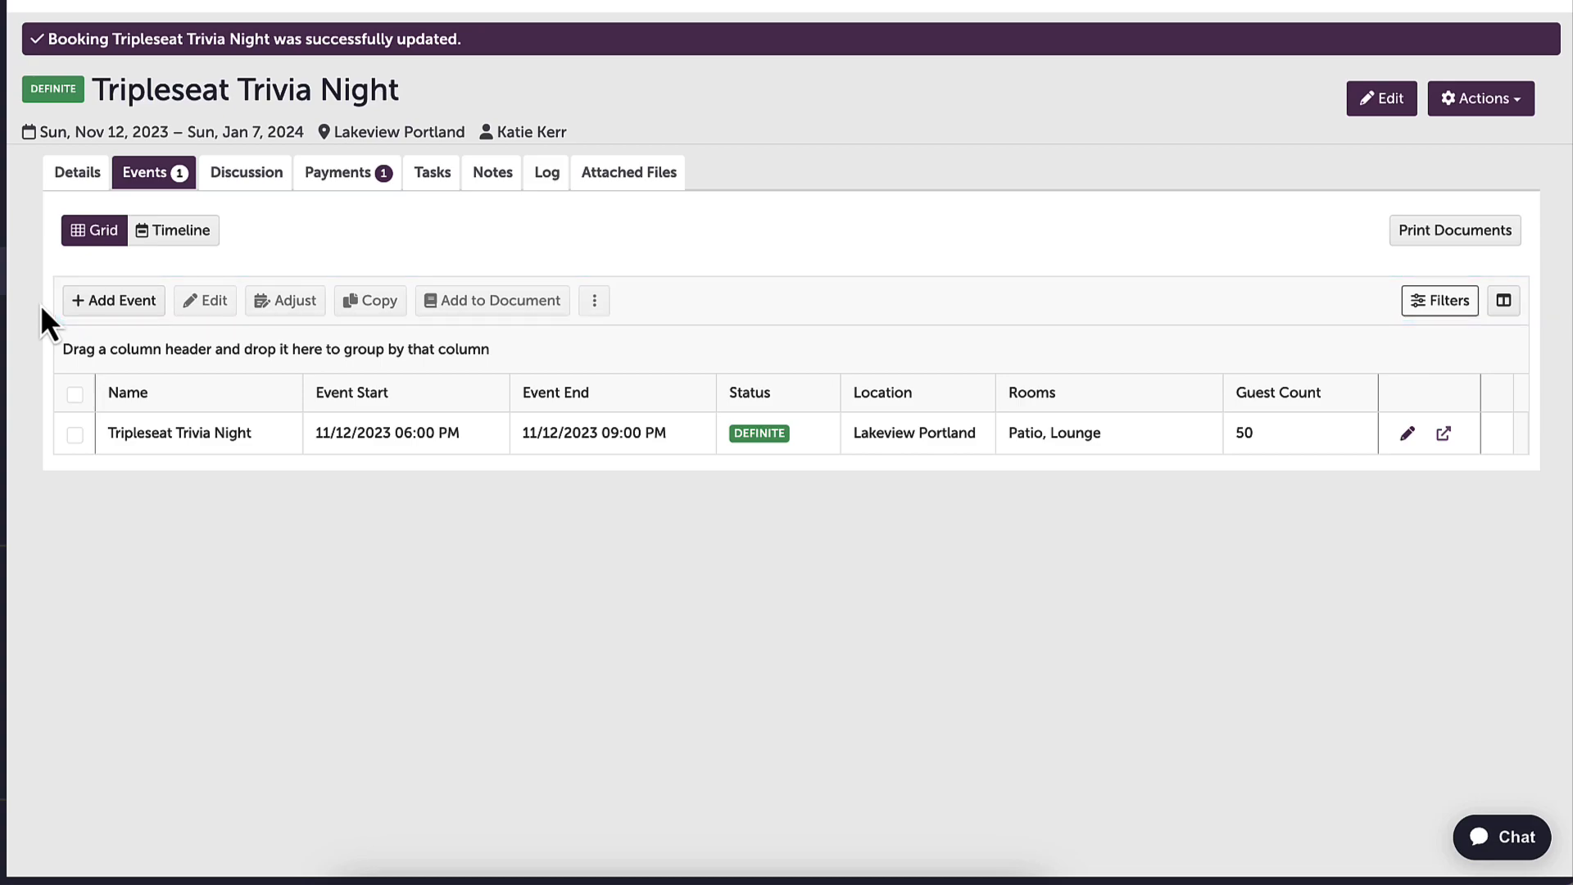
click(75, 434)
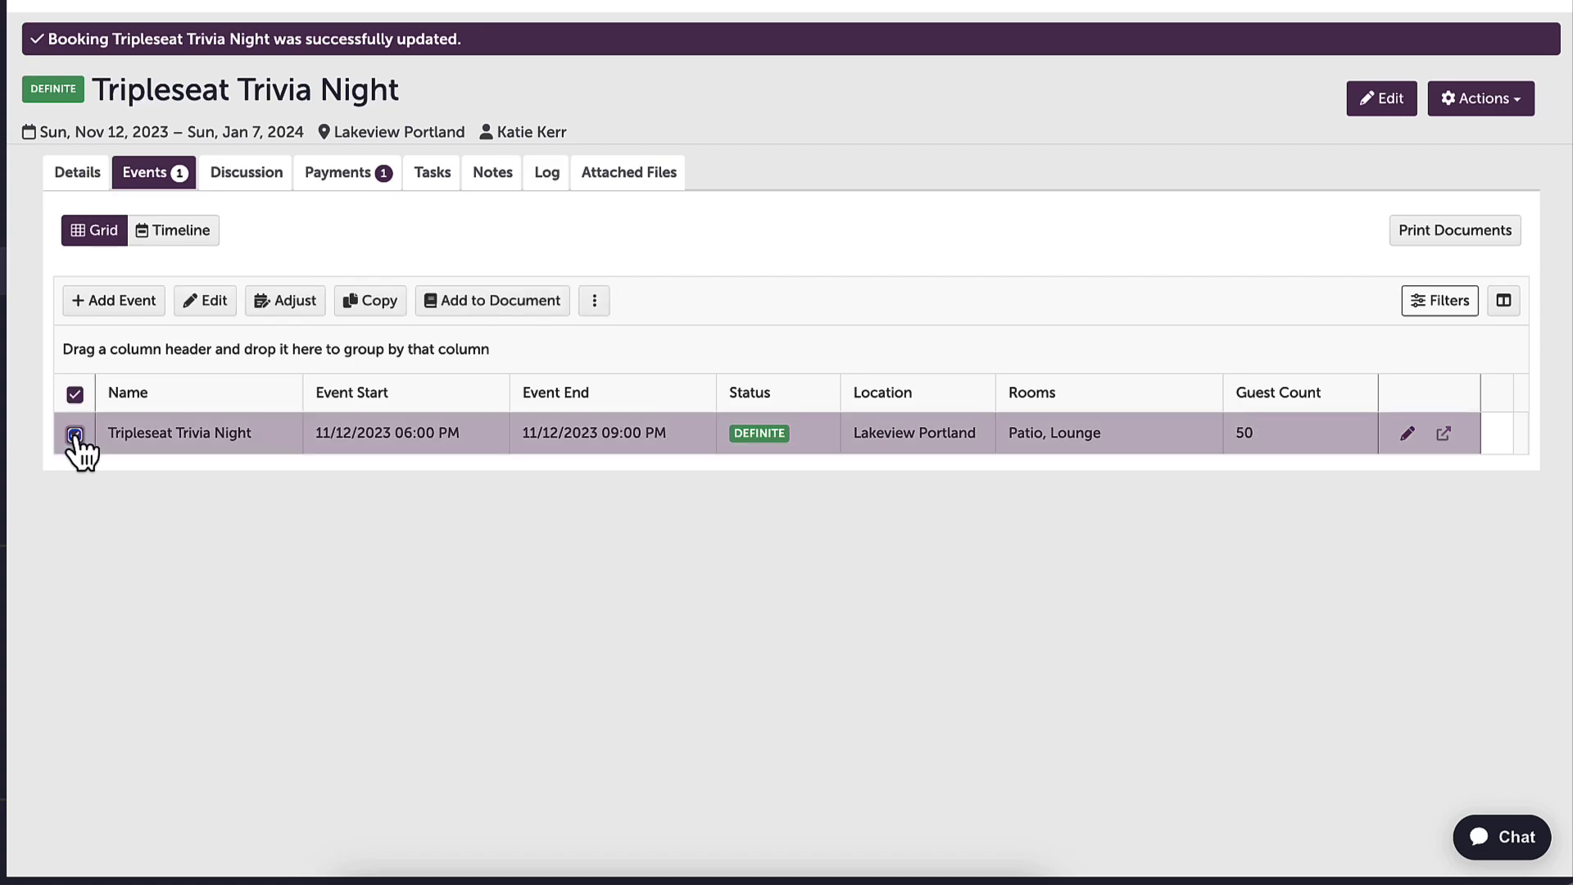
click(372, 303)
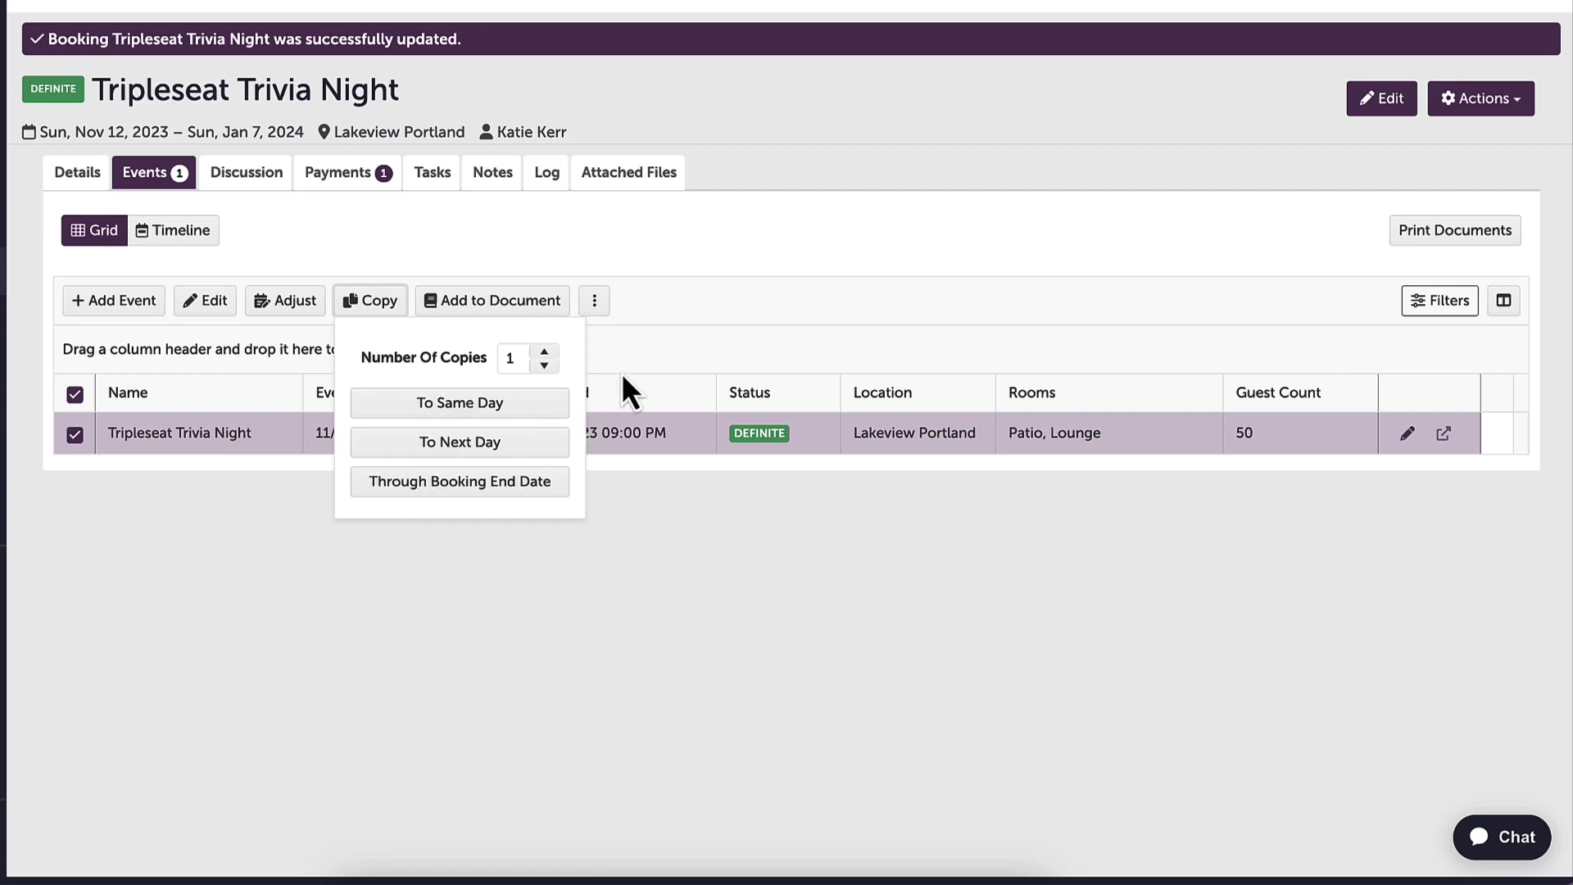
click(545, 352)
click(545, 351)
click(545, 352)
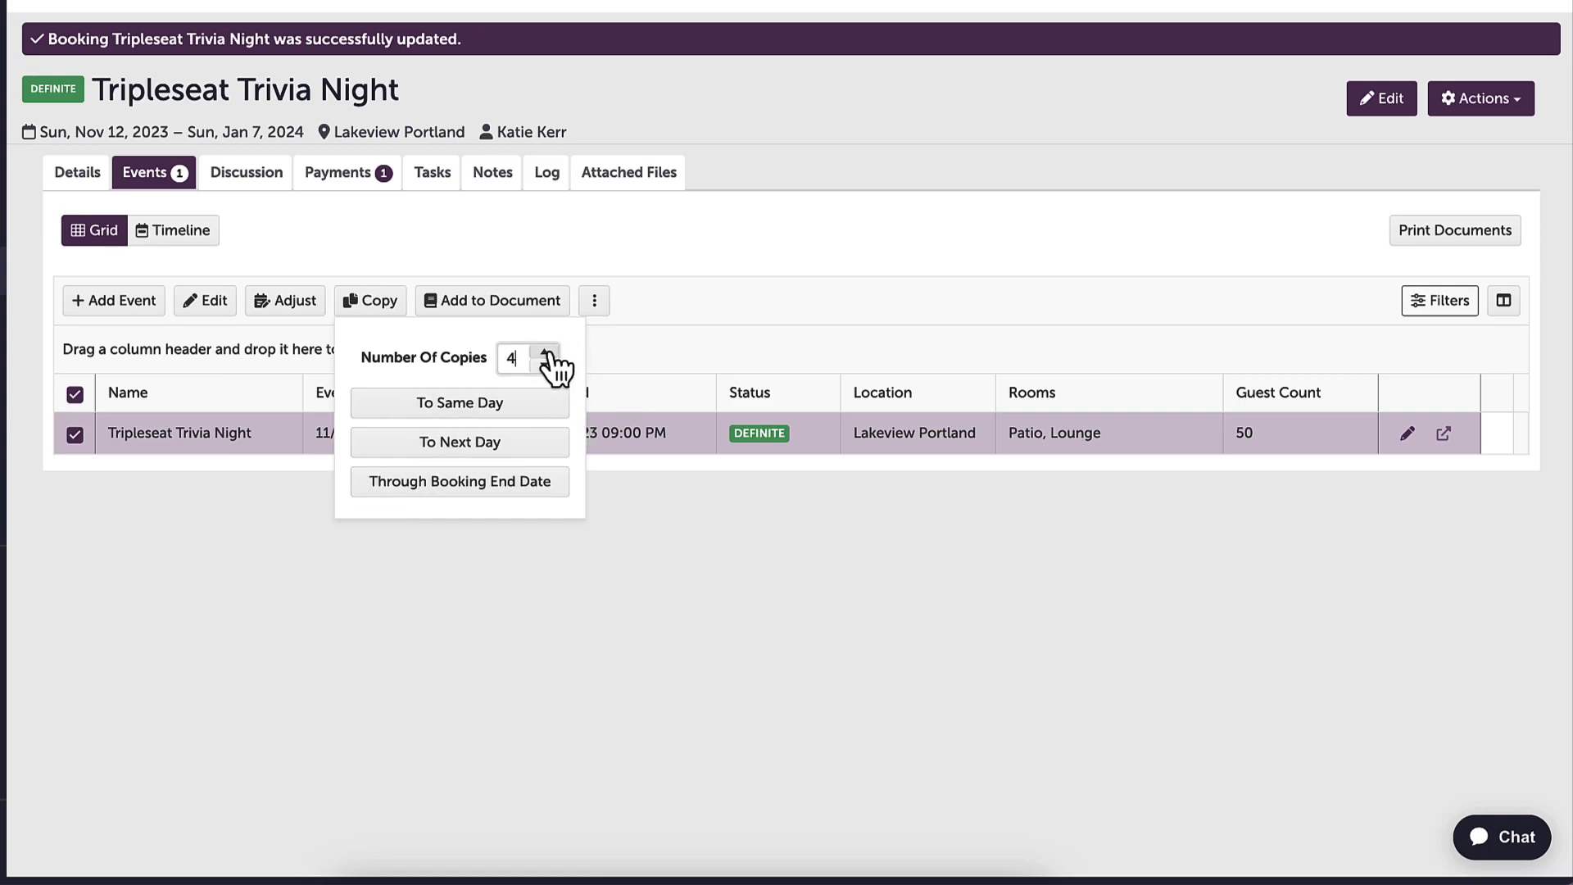
click(545, 352)
click(545, 353)
click(545, 353)
click(545, 353)
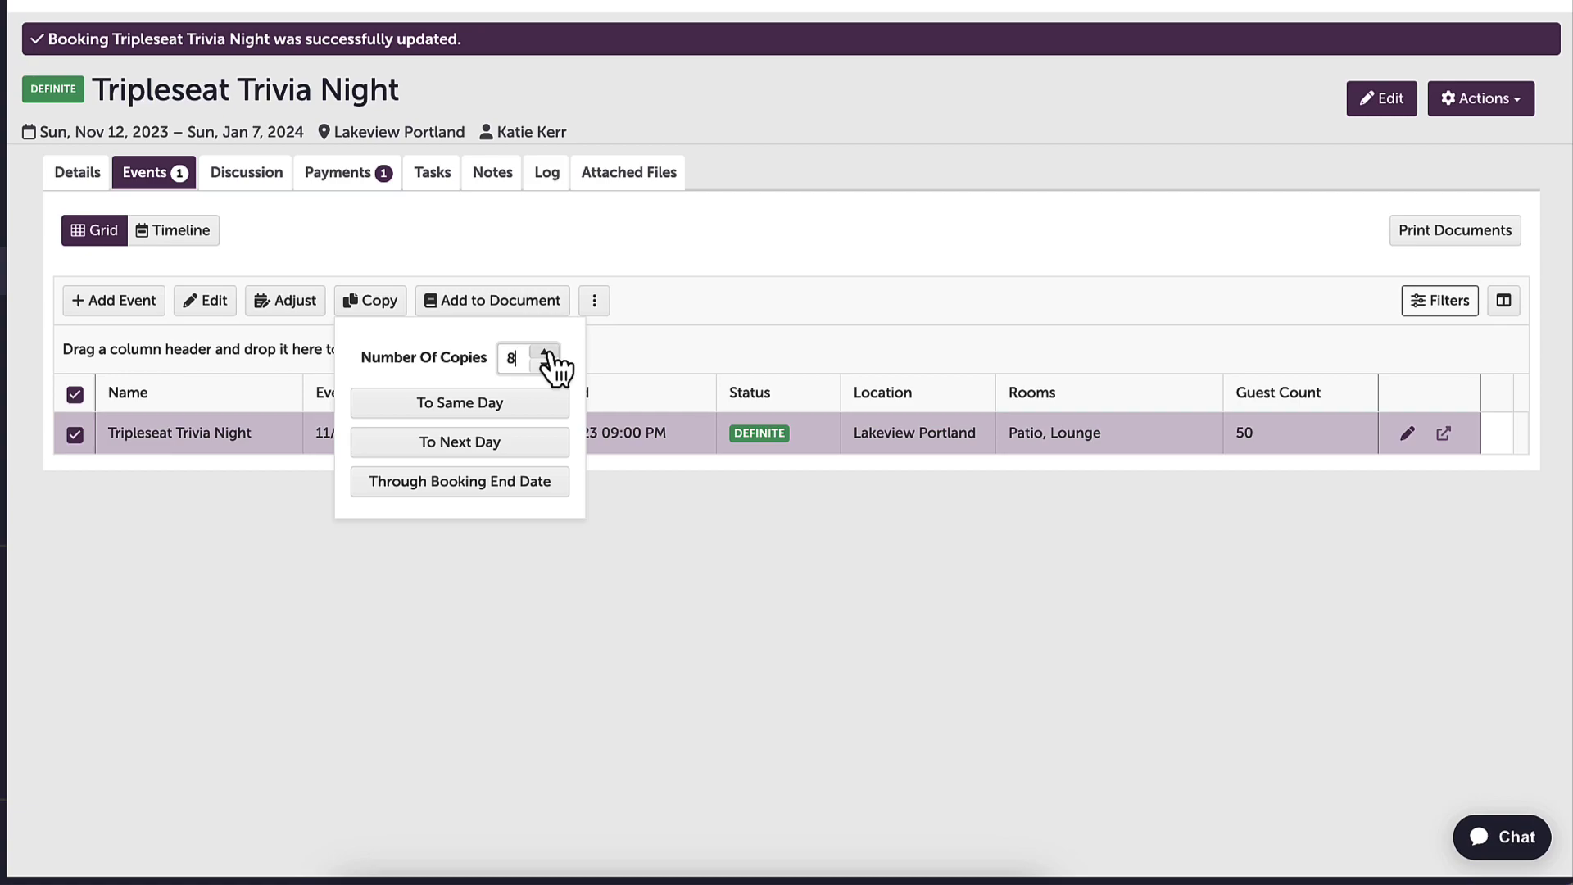
Step: Create the same-day copies and redate the first ones to November 19 and November 26
click(525, 410)
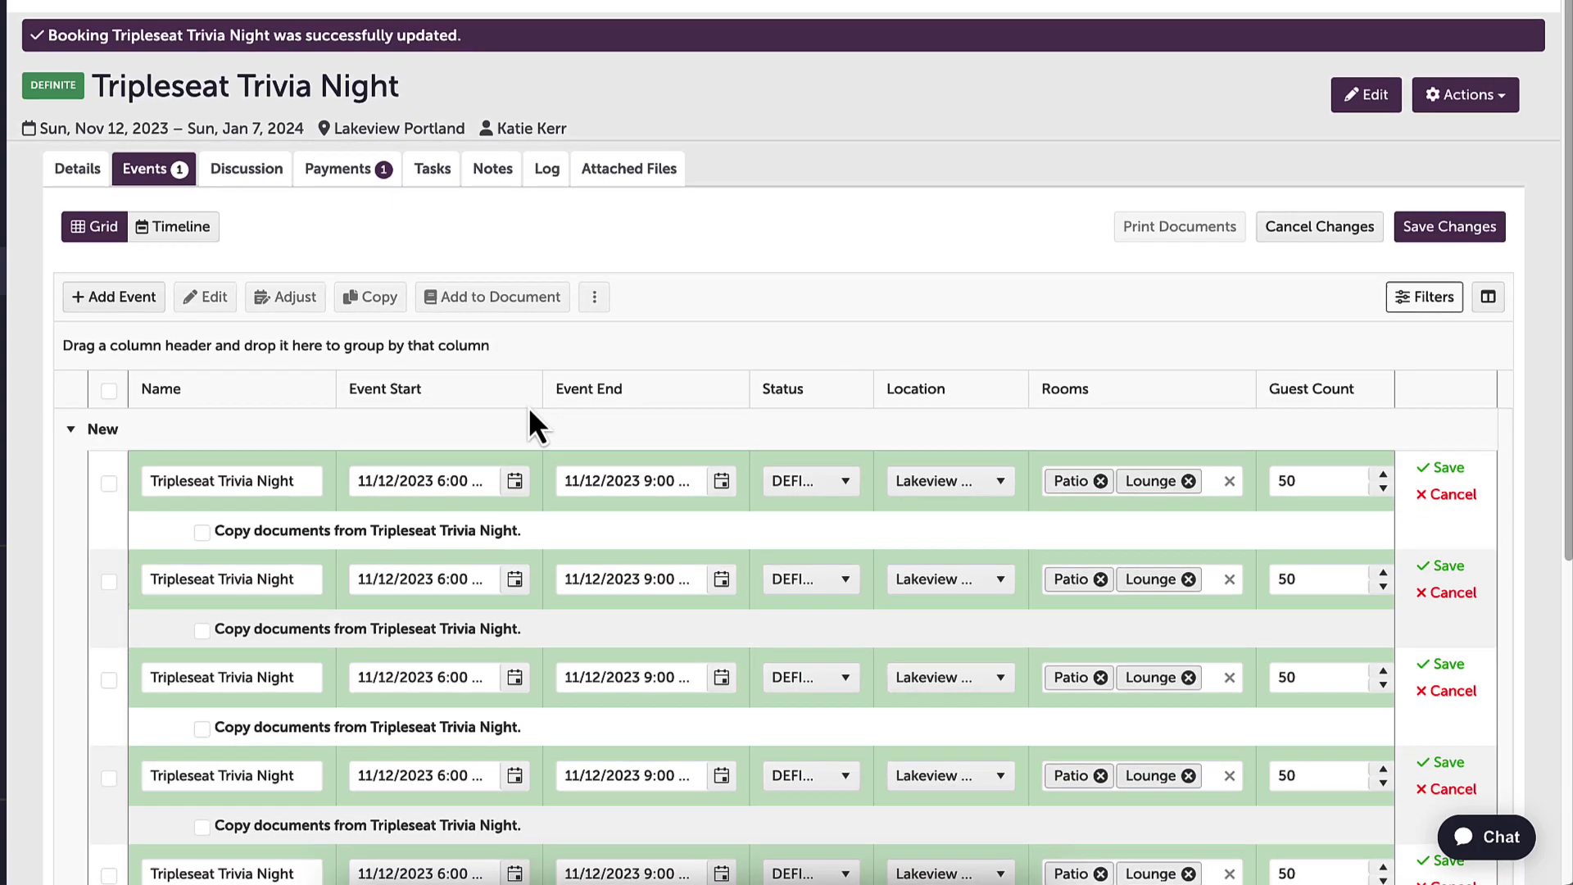
scroll(528, 407, down, 2)
scroll(529, 407, down, 2)
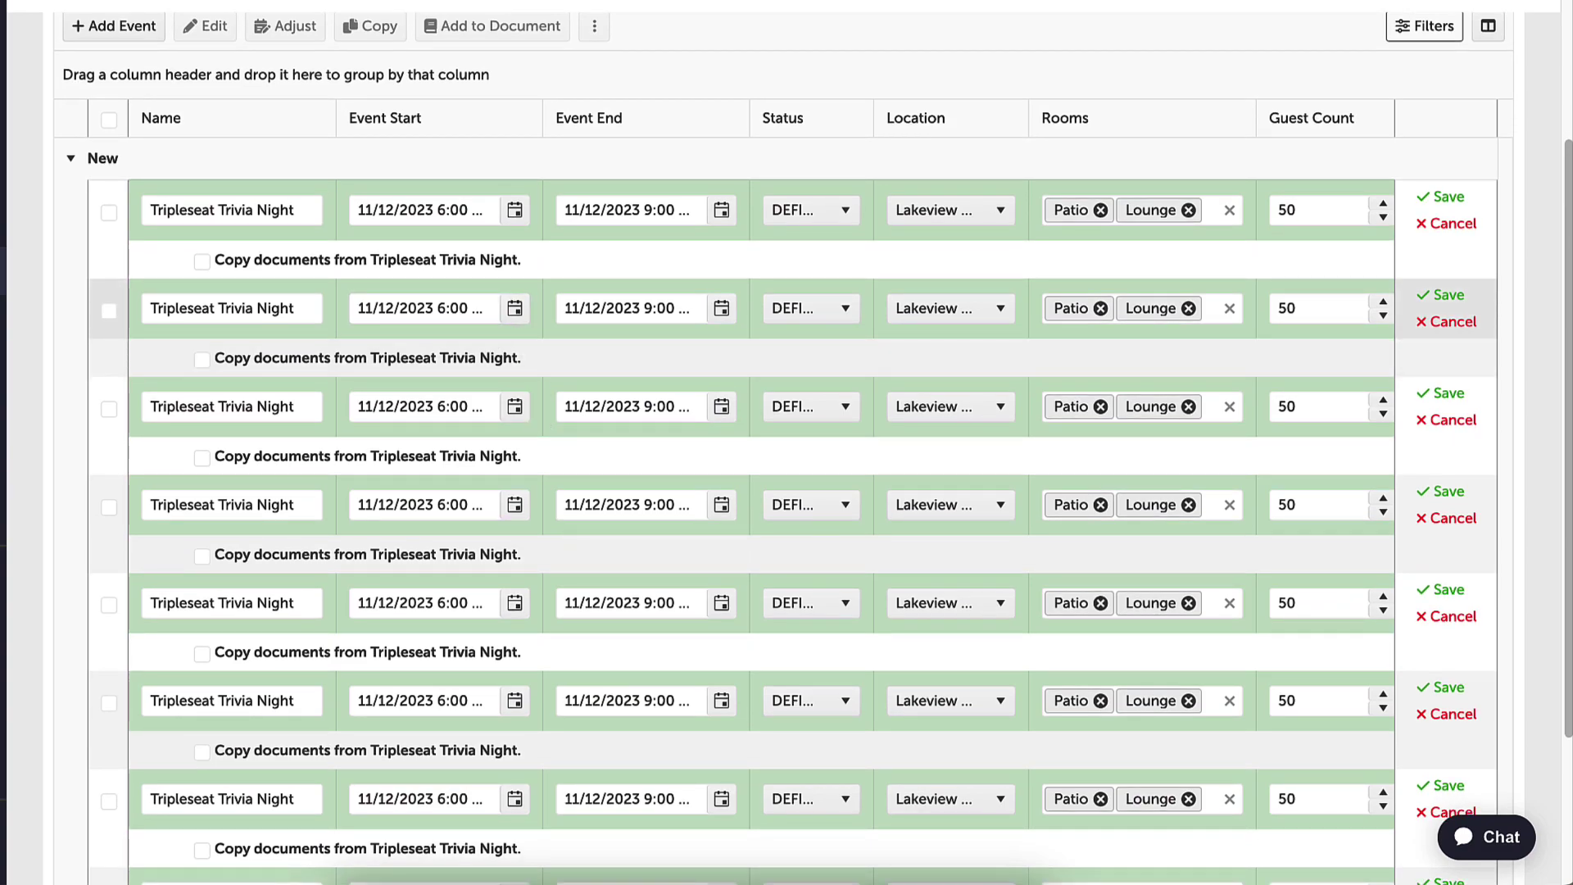
click(516, 210)
click(400, 470)
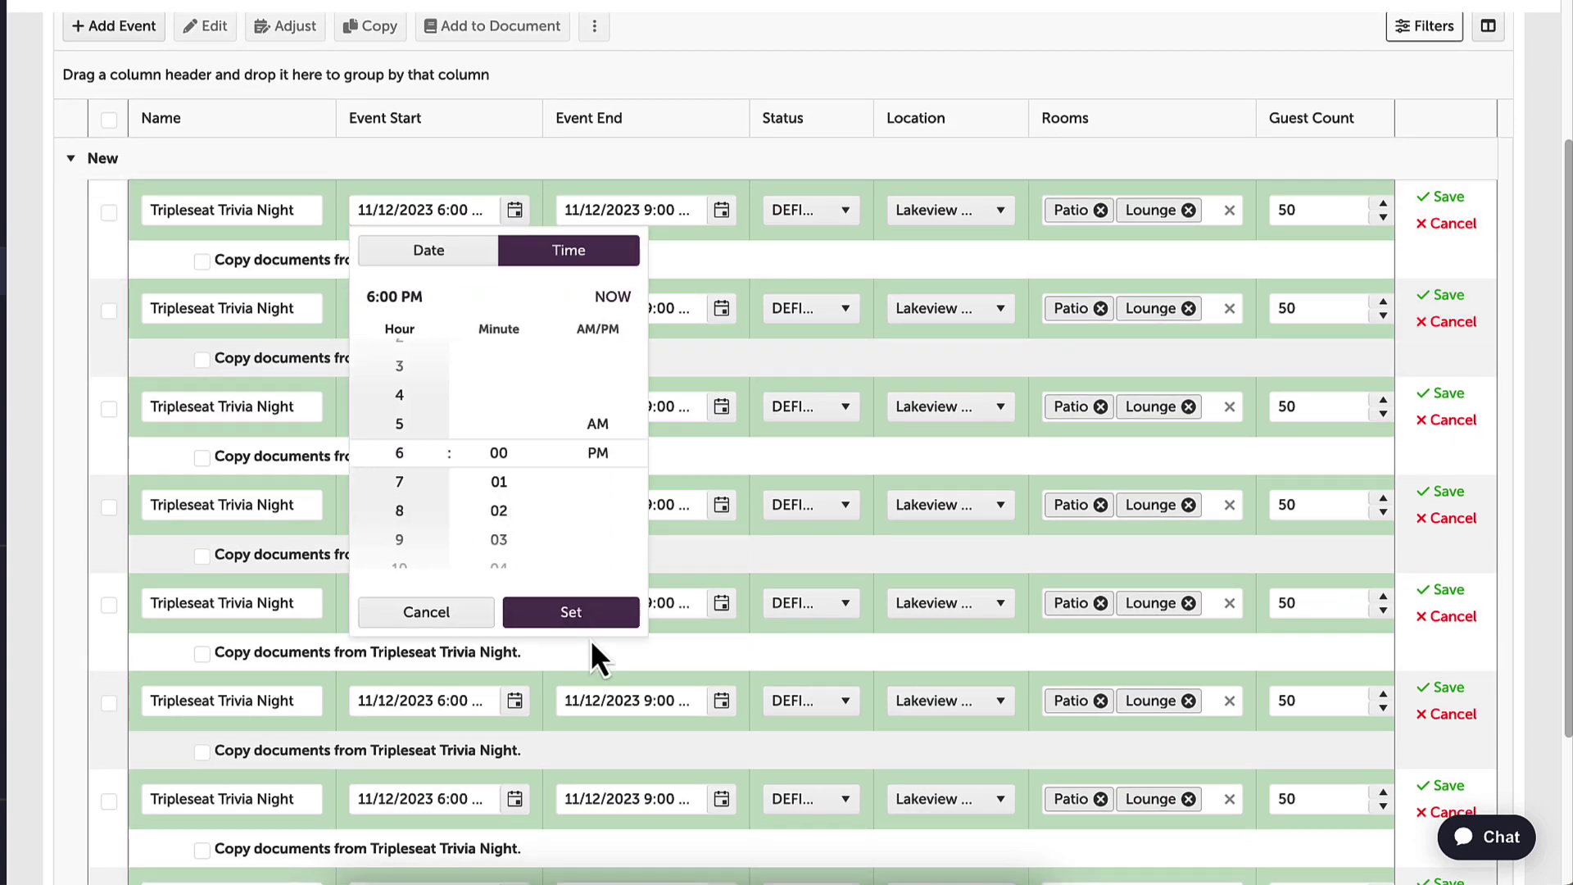
click(571, 612)
click(516, 211)
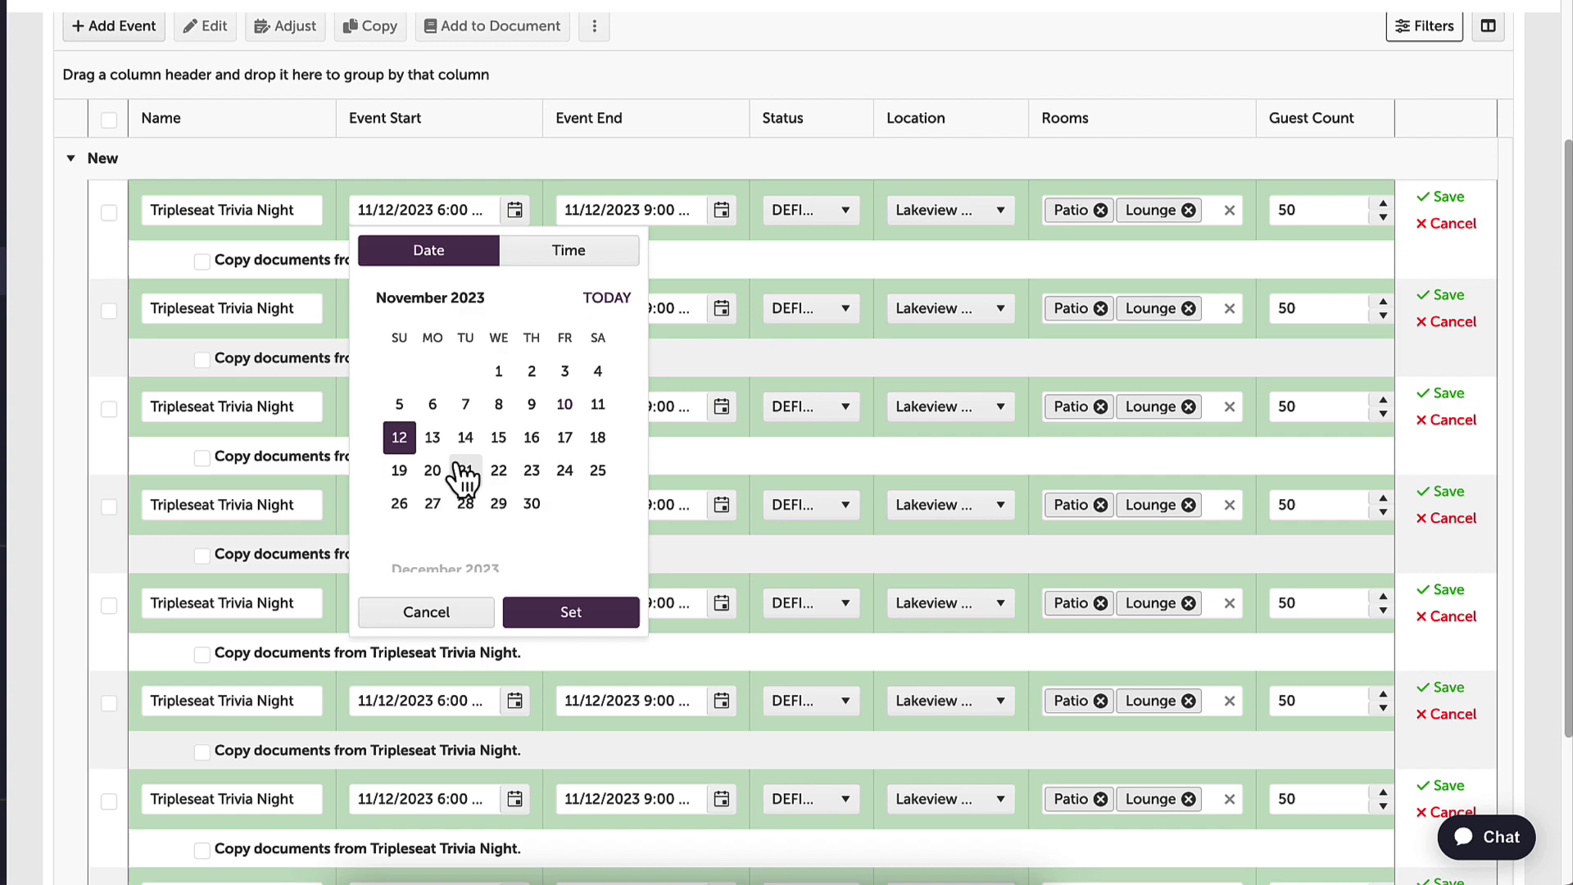
click(400, 470)
click(574, 615)
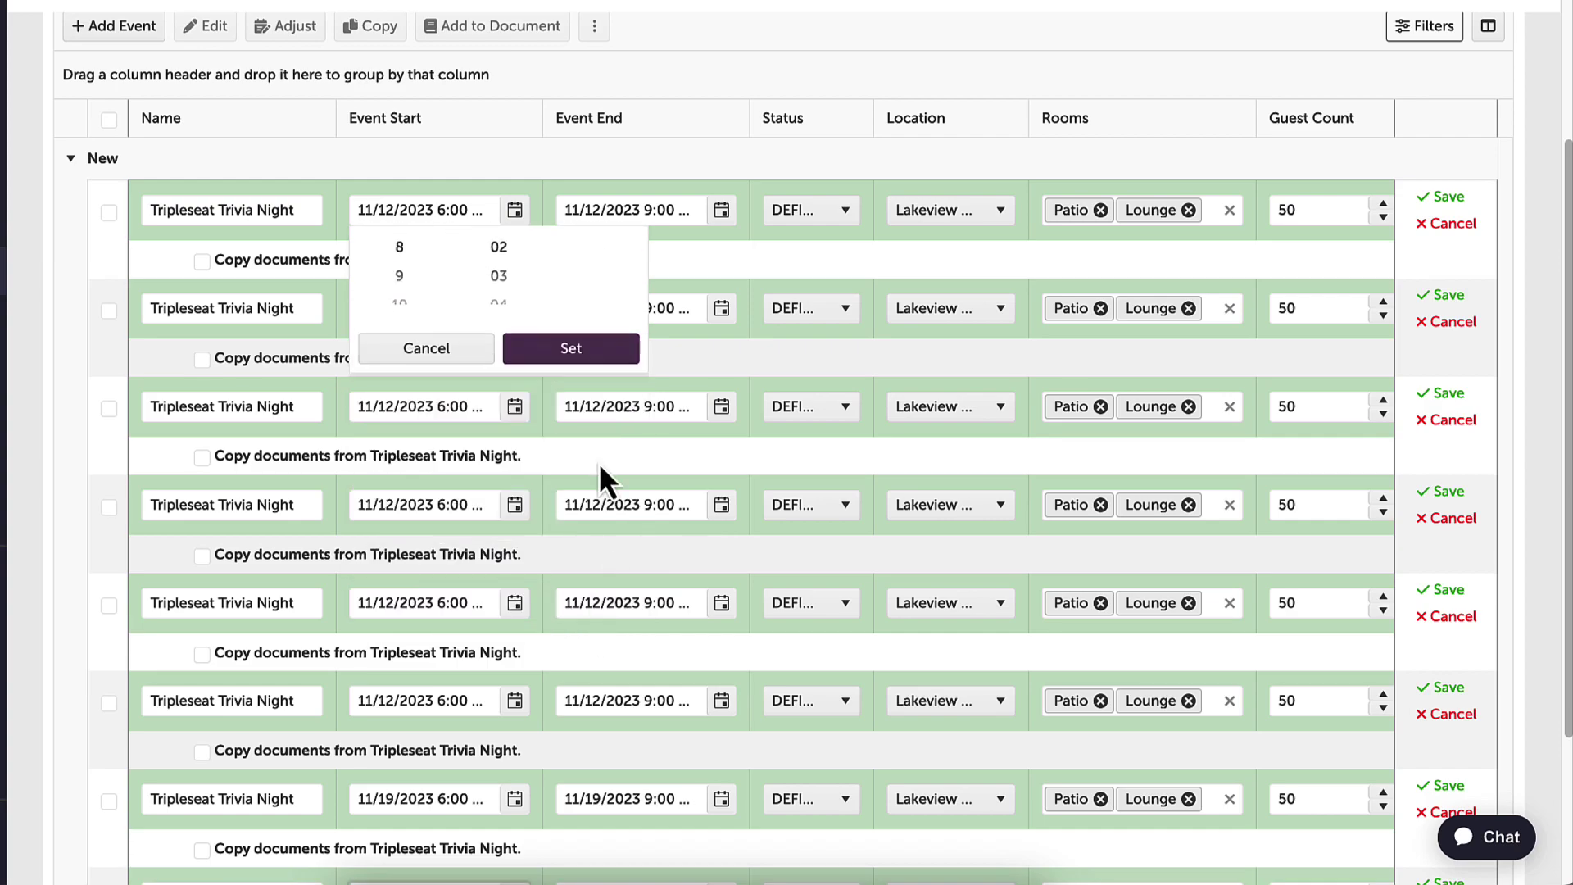
click(516, 213)
click(394, 514)
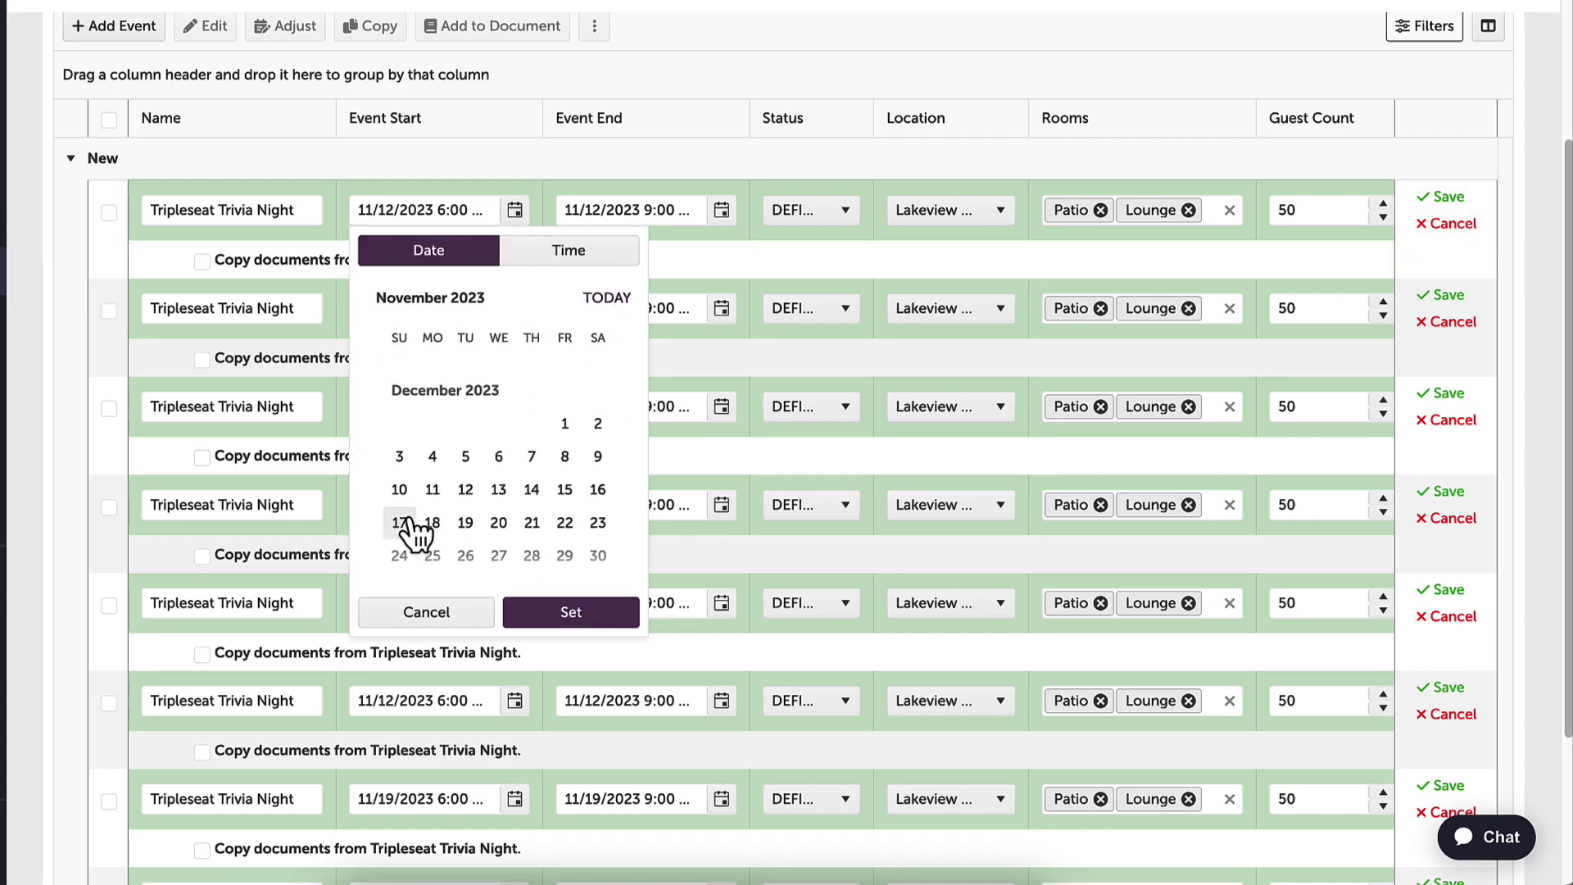
click(580, 618)
Step: Redate the next copies to December 10, December 17 and December 24
click(514, 211)
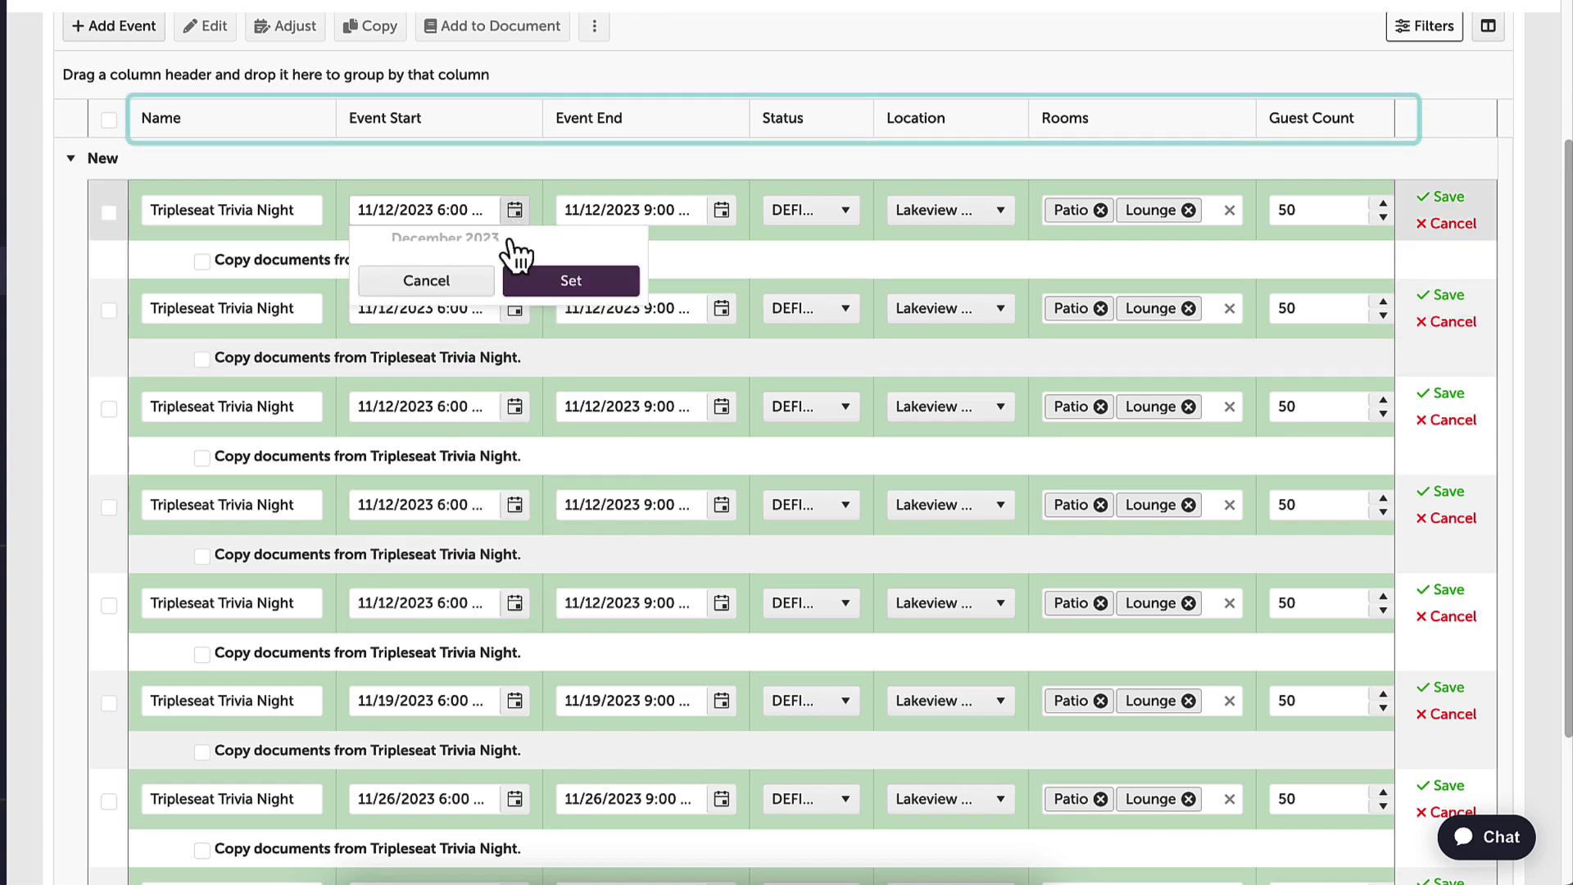
scroll(398, 502, down, 3)
click(404, 539)
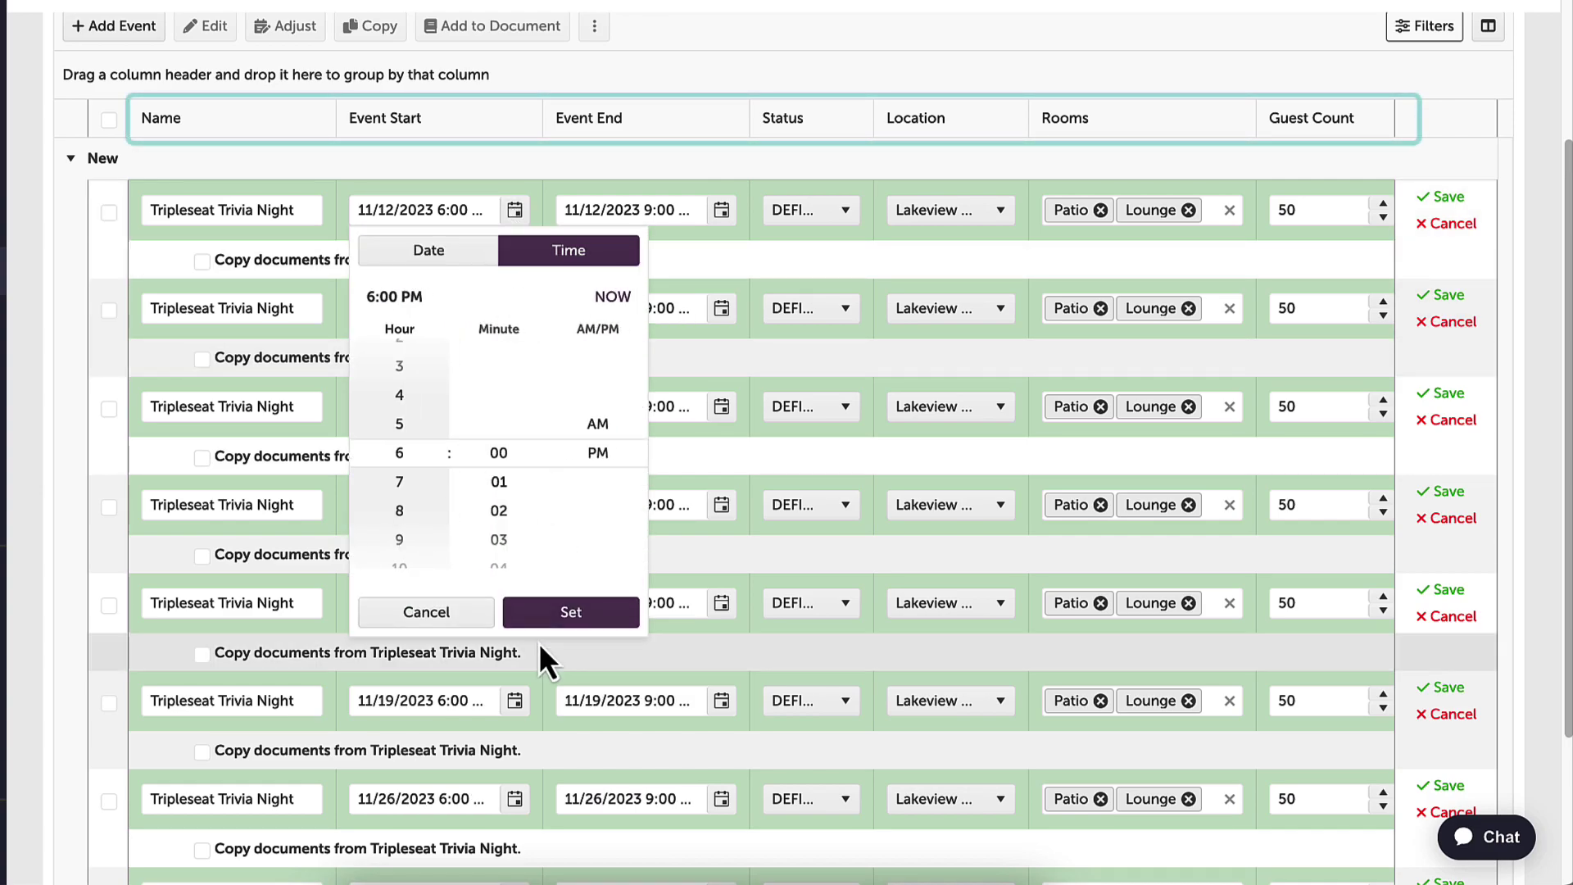
click(566, 622)
click(515, 212)
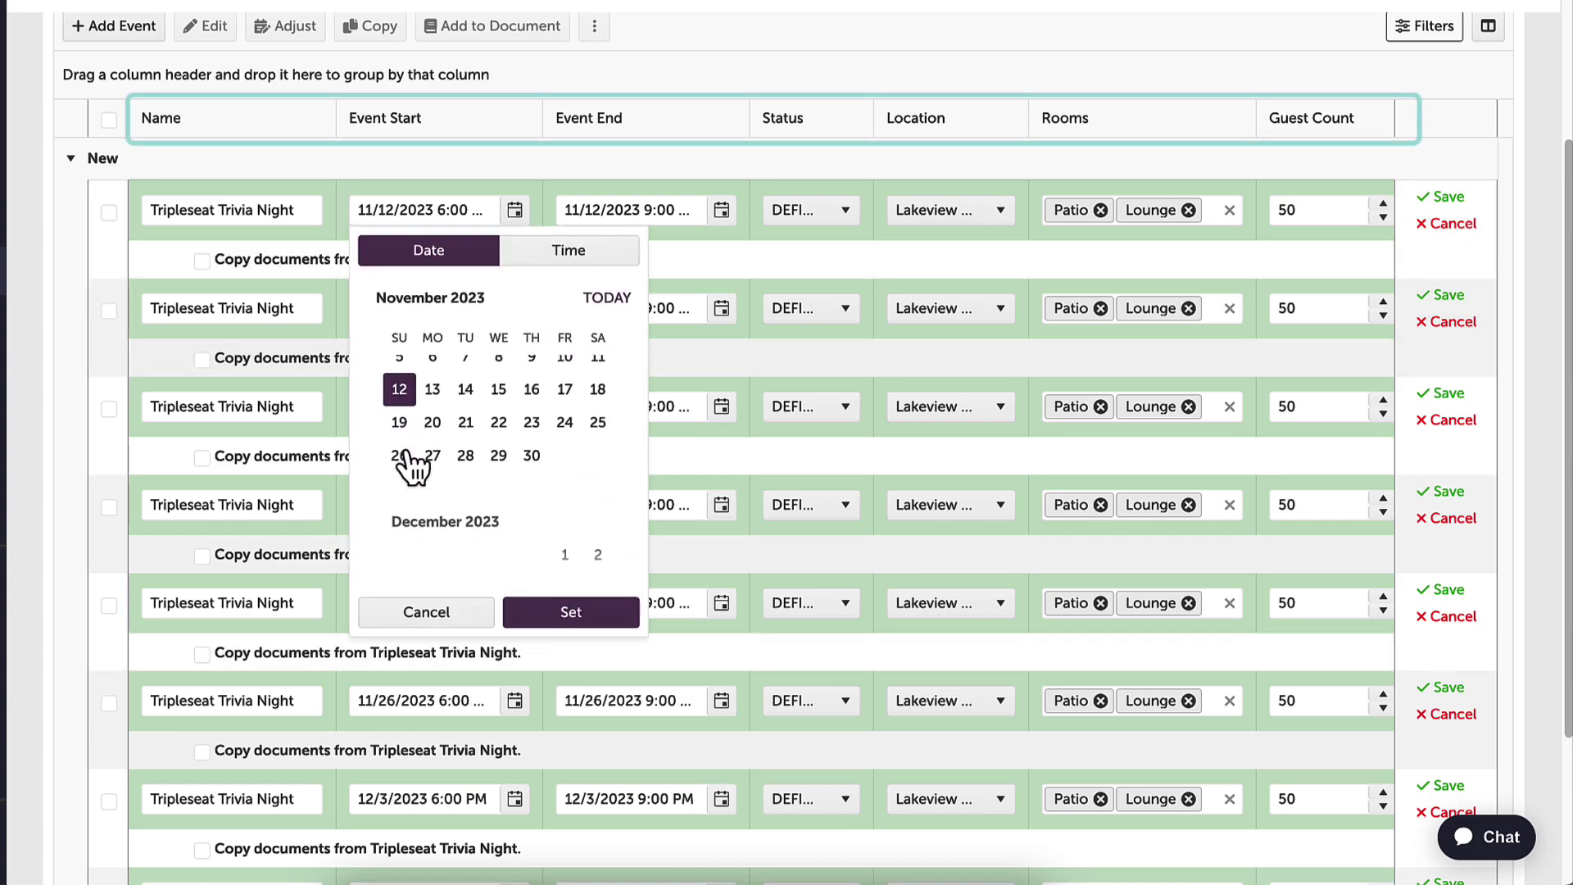
scroll(414, 458, down, 3)
click(401, 443)
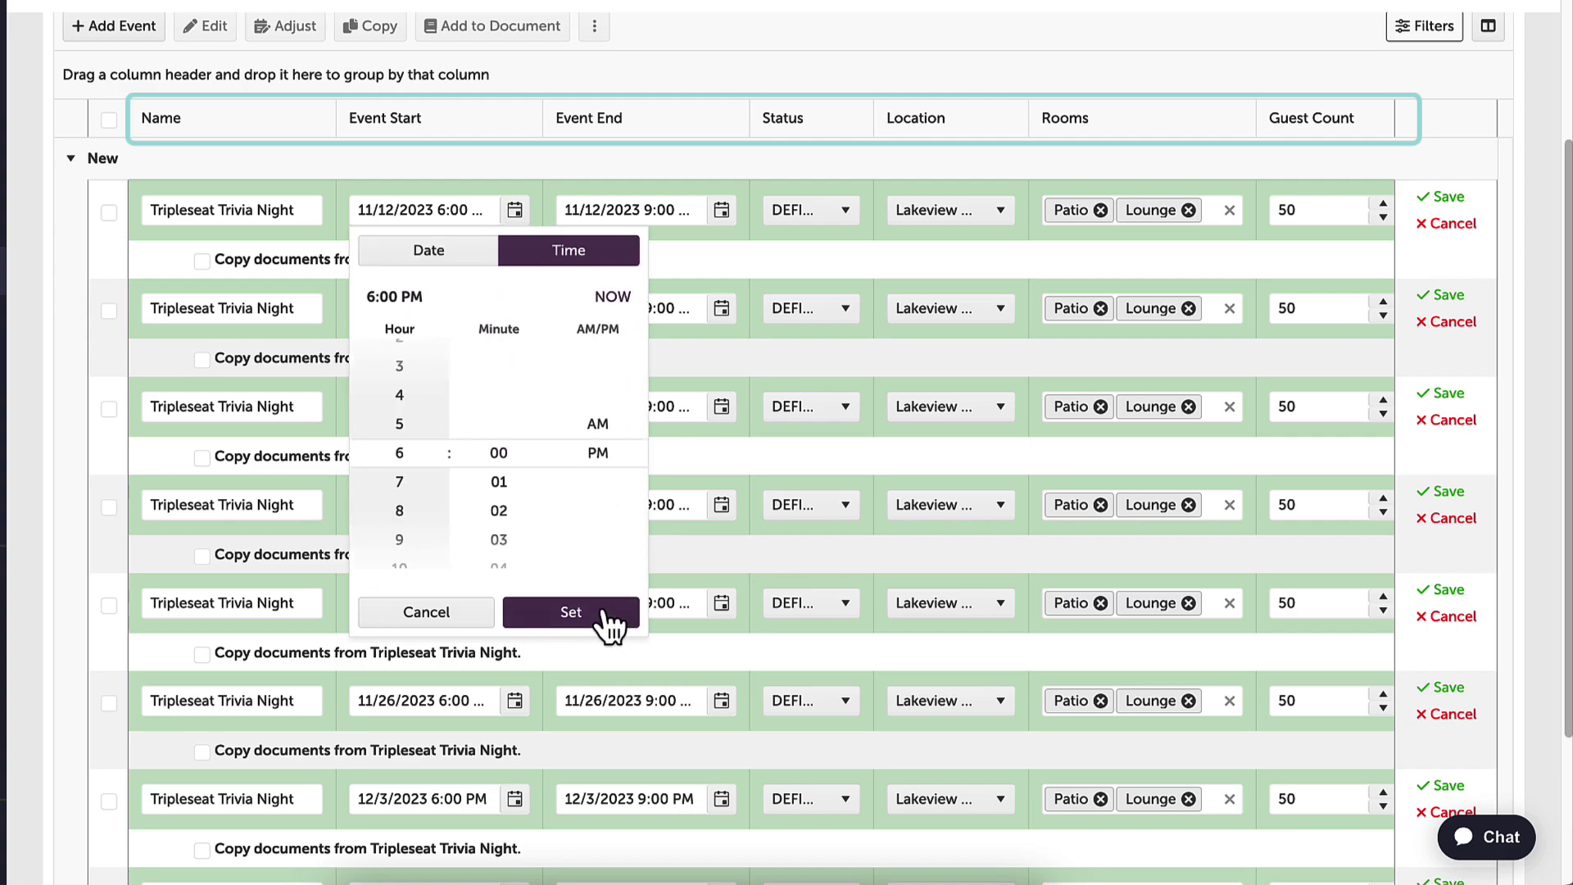
click(602, 621)
click(514, 212)
scroll(418, 447, down, 3)
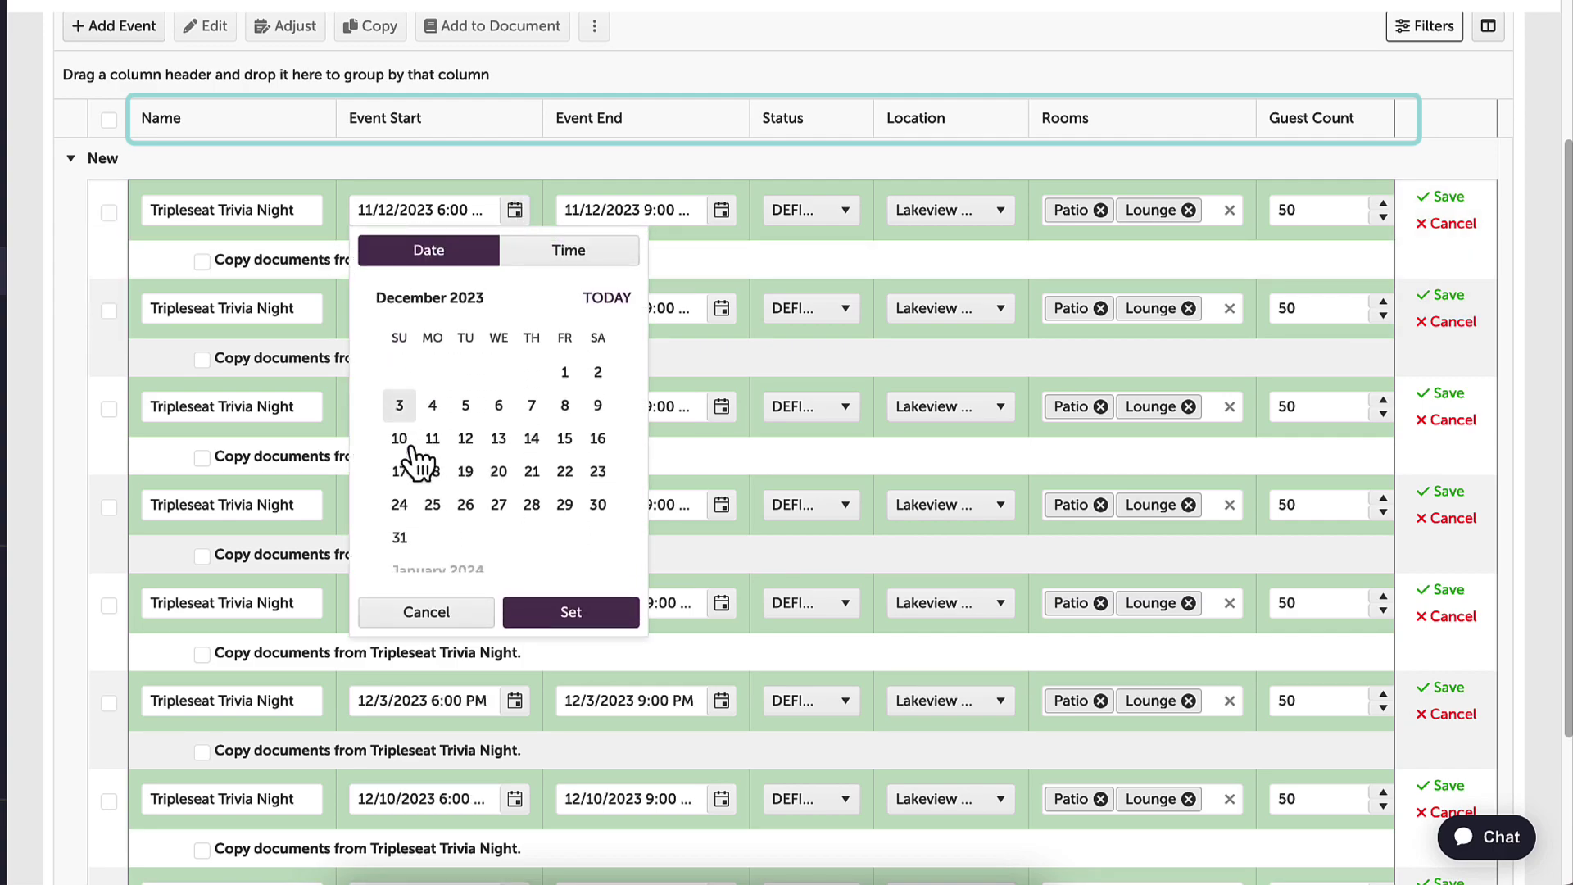
click(414, 450)
click(567, 610)
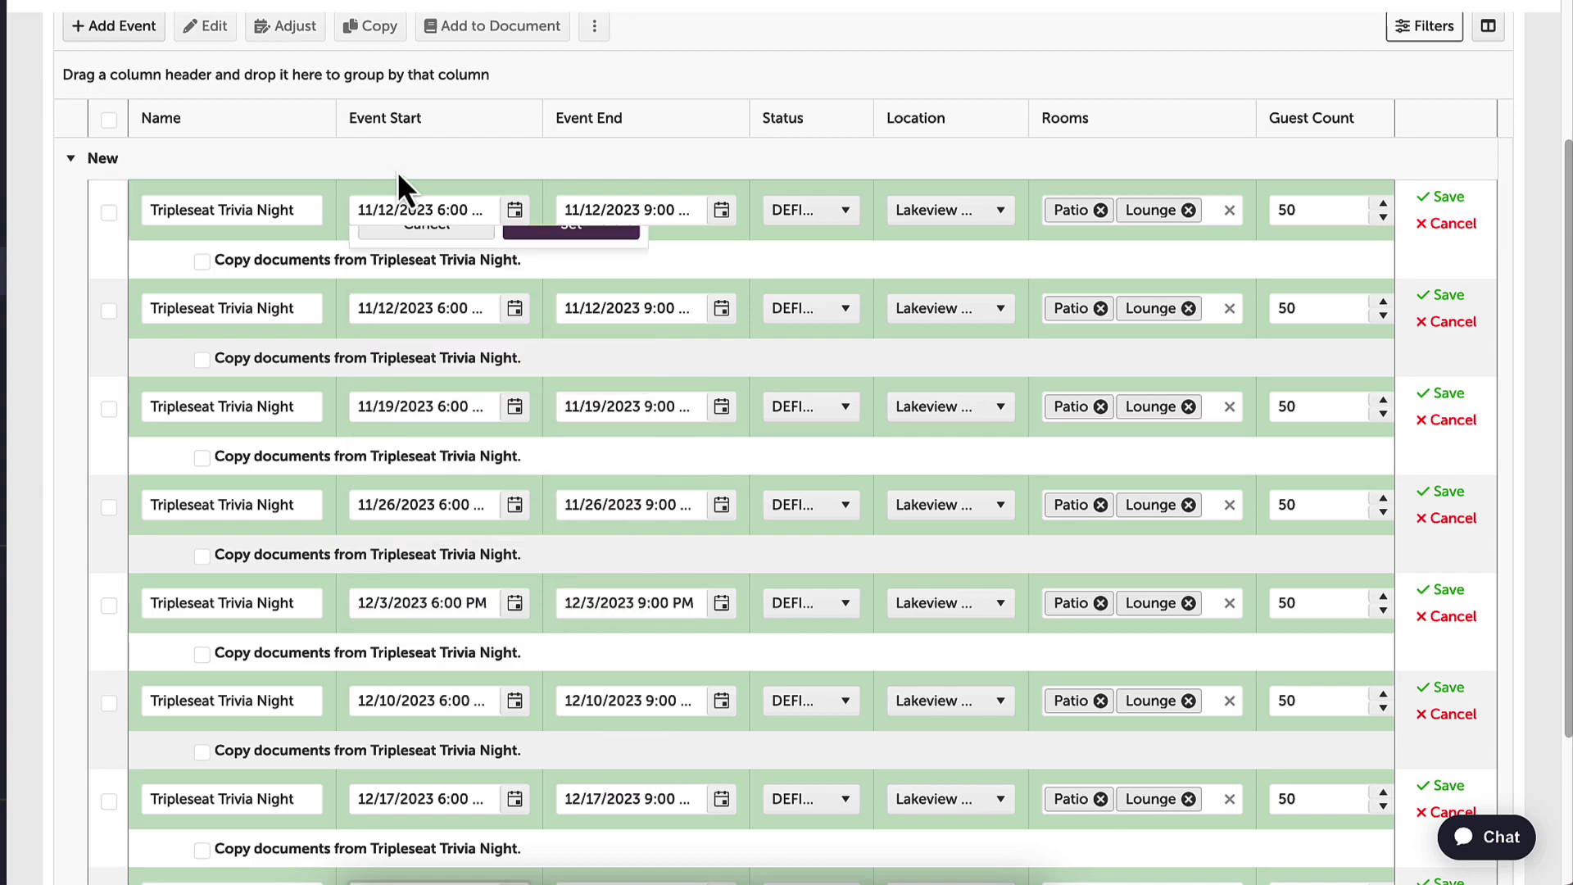
Step: Redate the remaining duplicates to December 31, 2023 and January 7, 2024, keeping 6:00 PM
click(514, 209)
scroll(422, 445, down, 3)
click(399, 414)
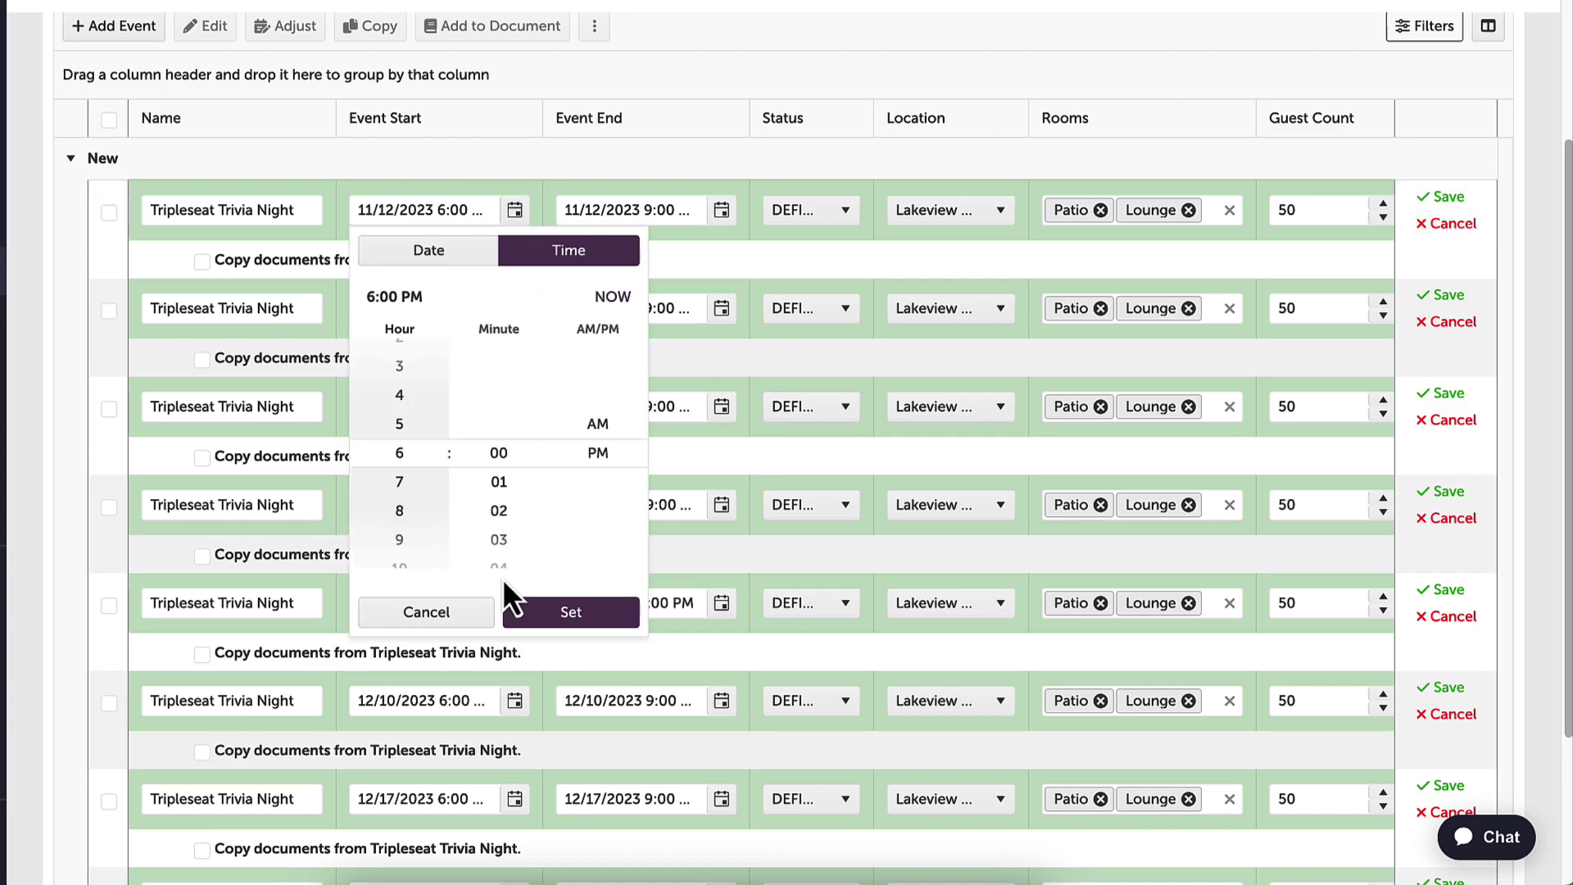
click(546, 608)
click(514, 212)
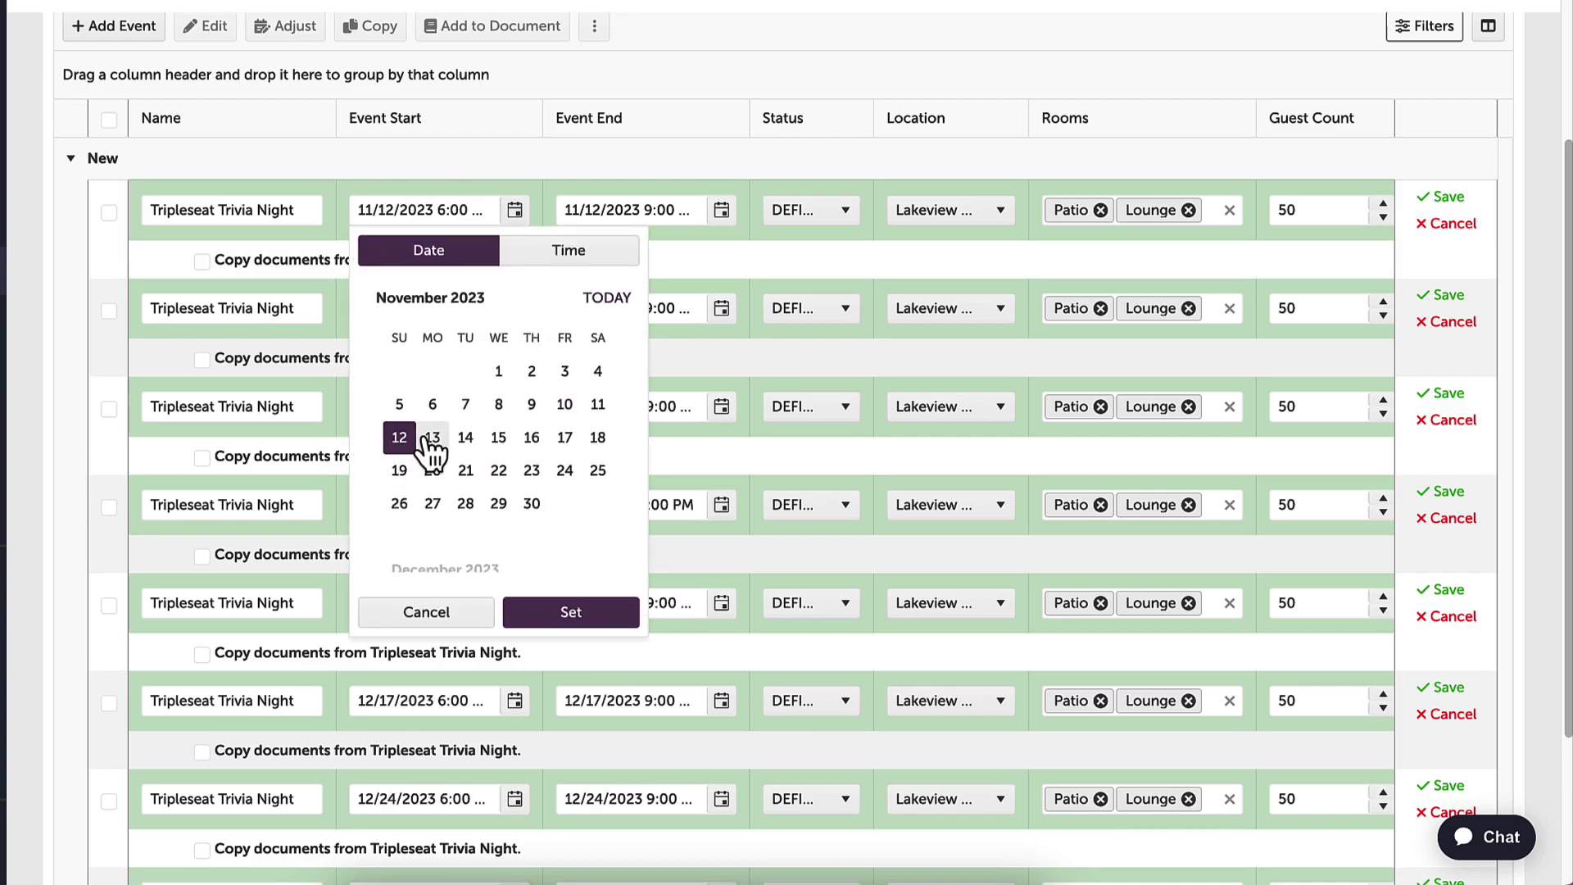
scroll(429, 445, down, 3)
click(401, 516)
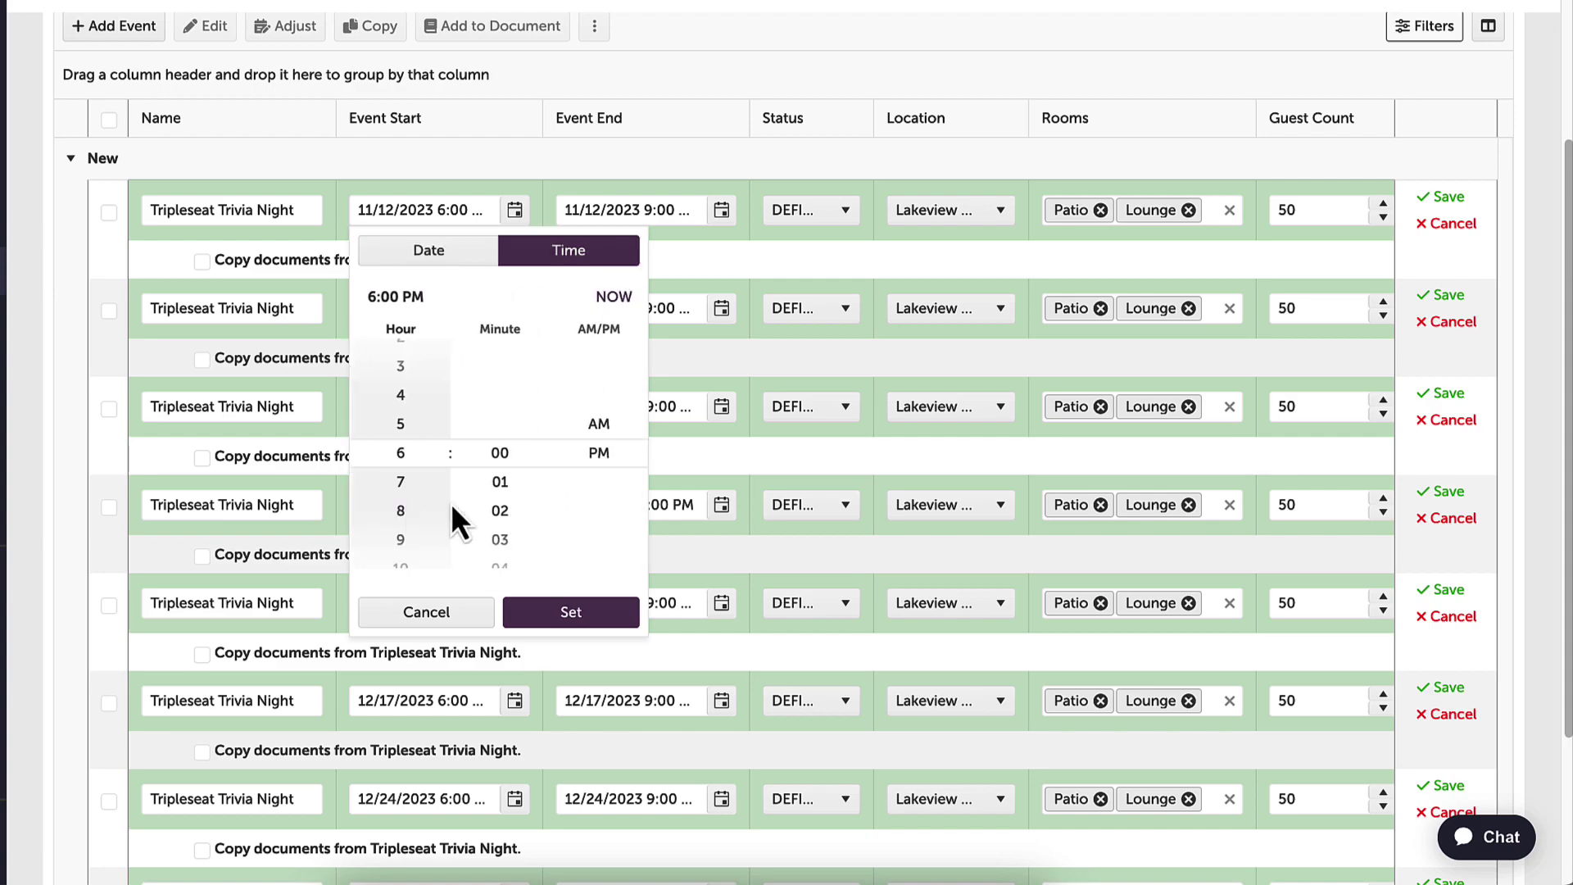
click(557, 617)
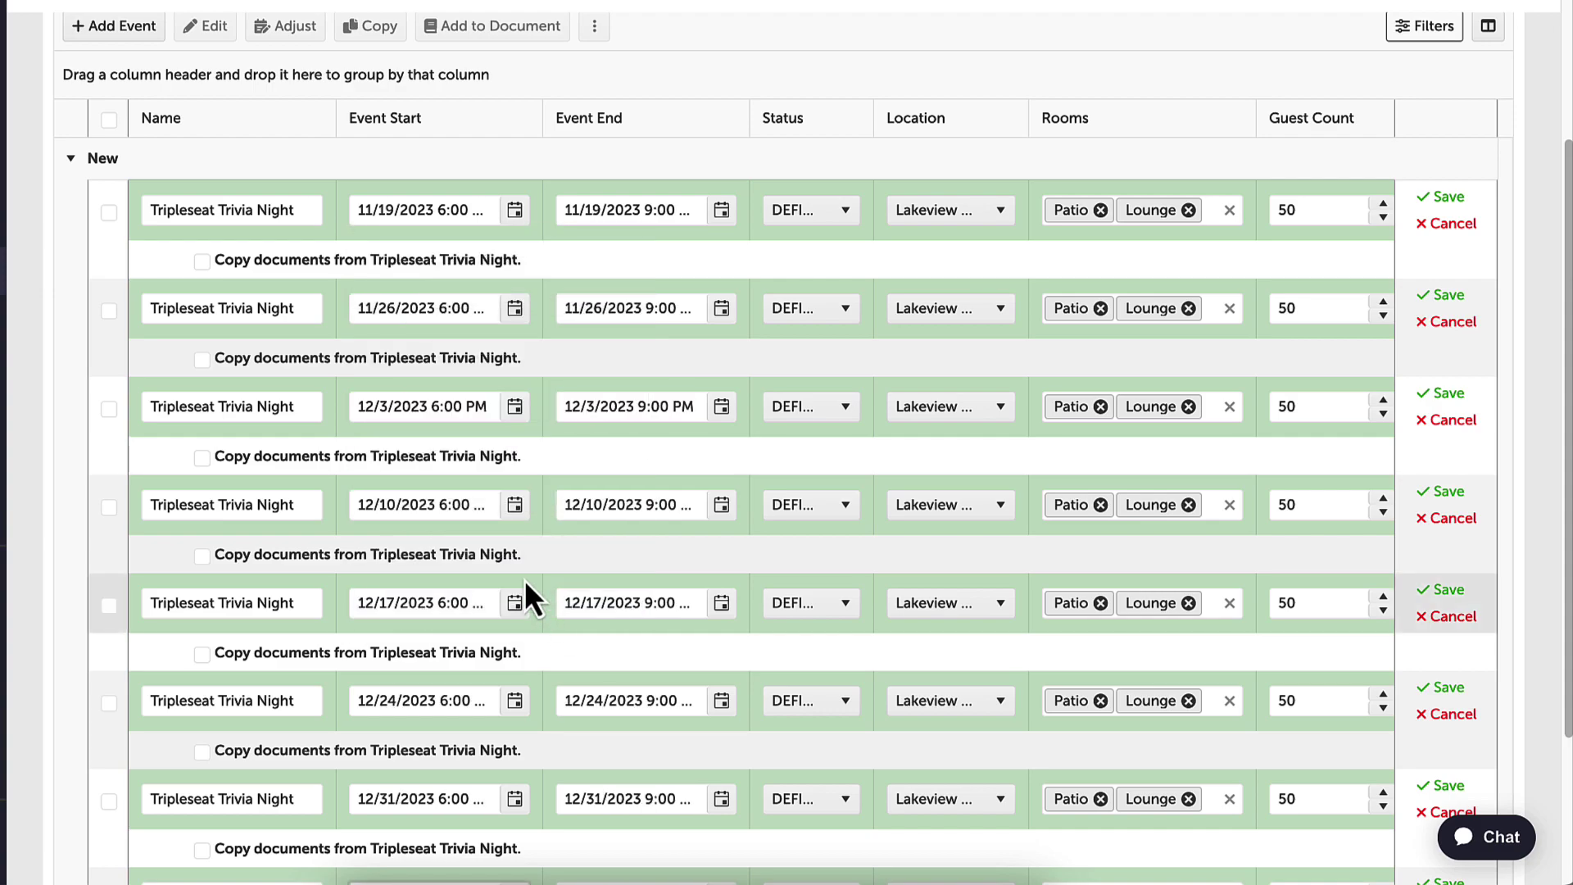
Step: Tick 'Copy documents from Tripleseat Trivia Night' for all eight new events, 11/19 through 1/7/2024
click(203, 261)
click(202, 359)
click(202, 457)
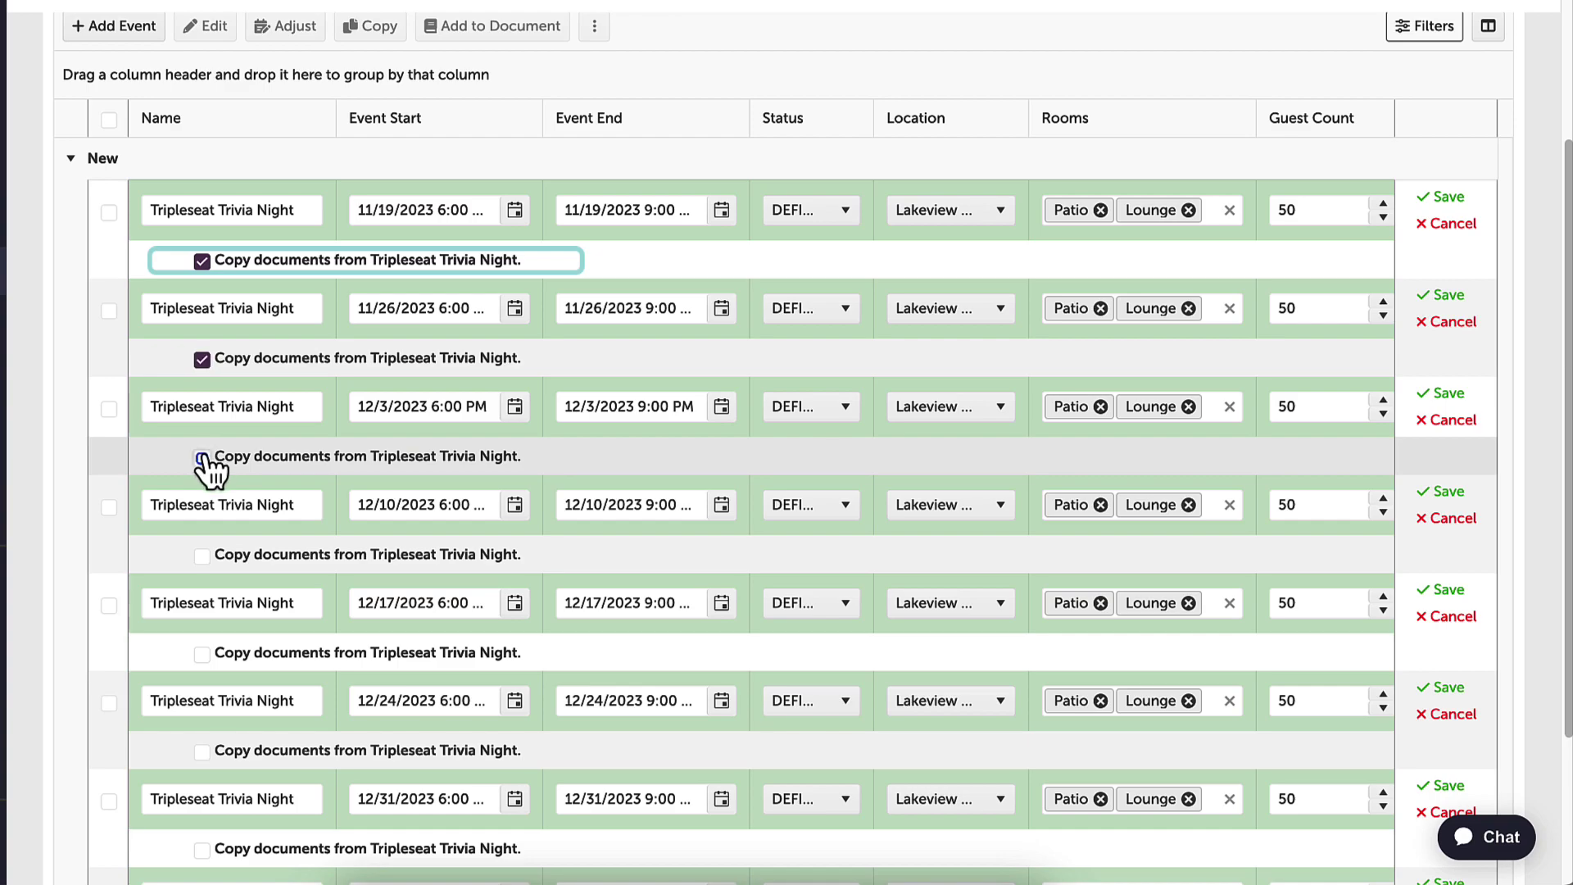
click(201, 555)
click(203, 654)
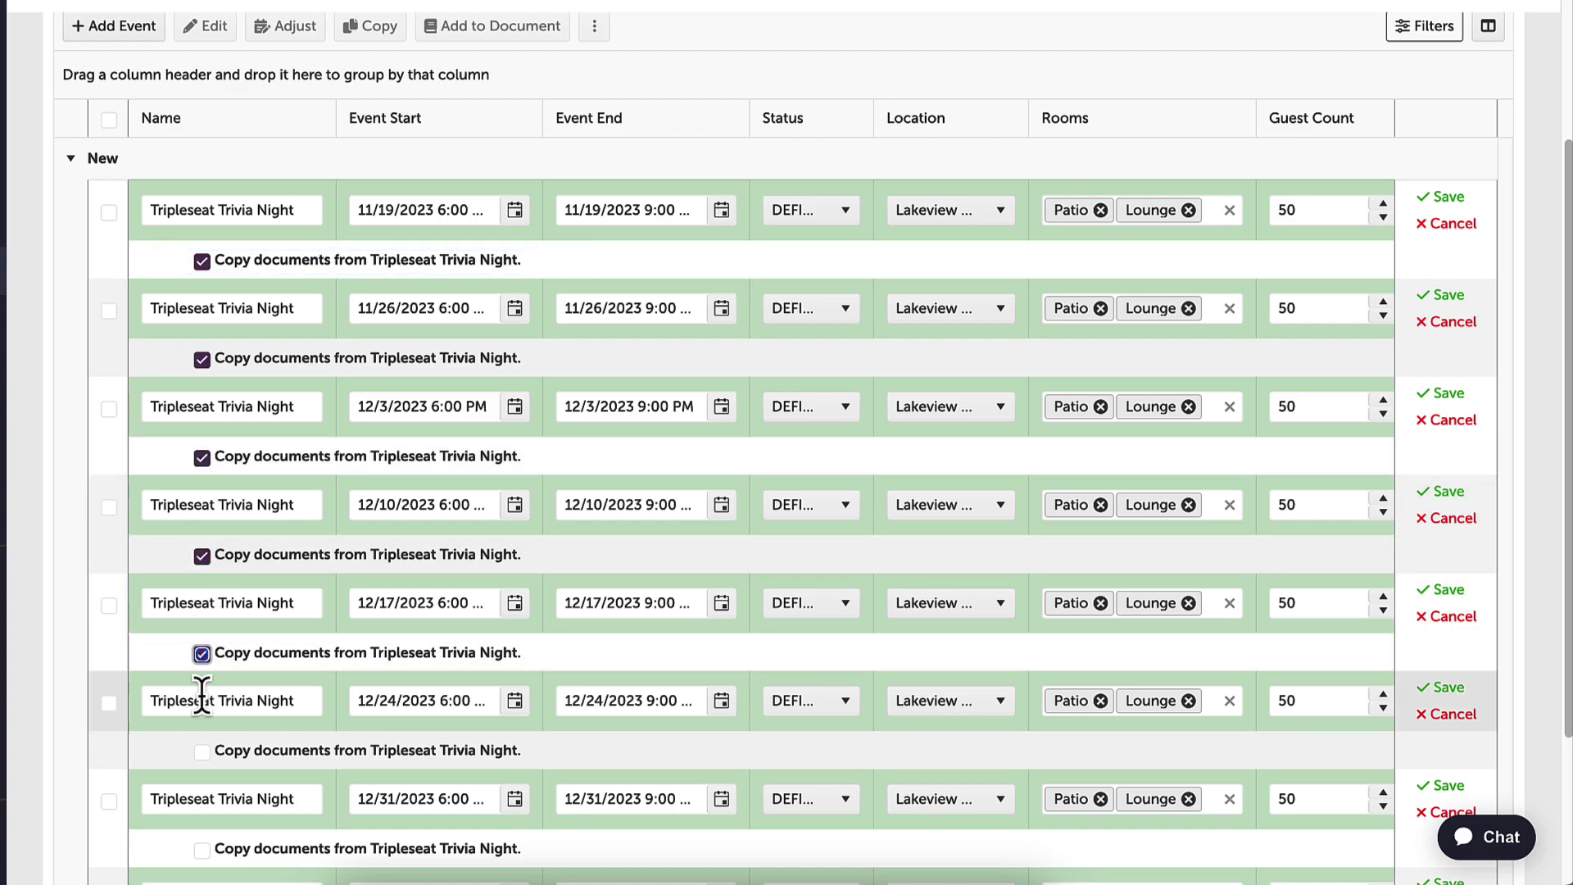
click(202, 751)
scroll(205, 744, down, 1)
scroll(205, 741, down, 1)
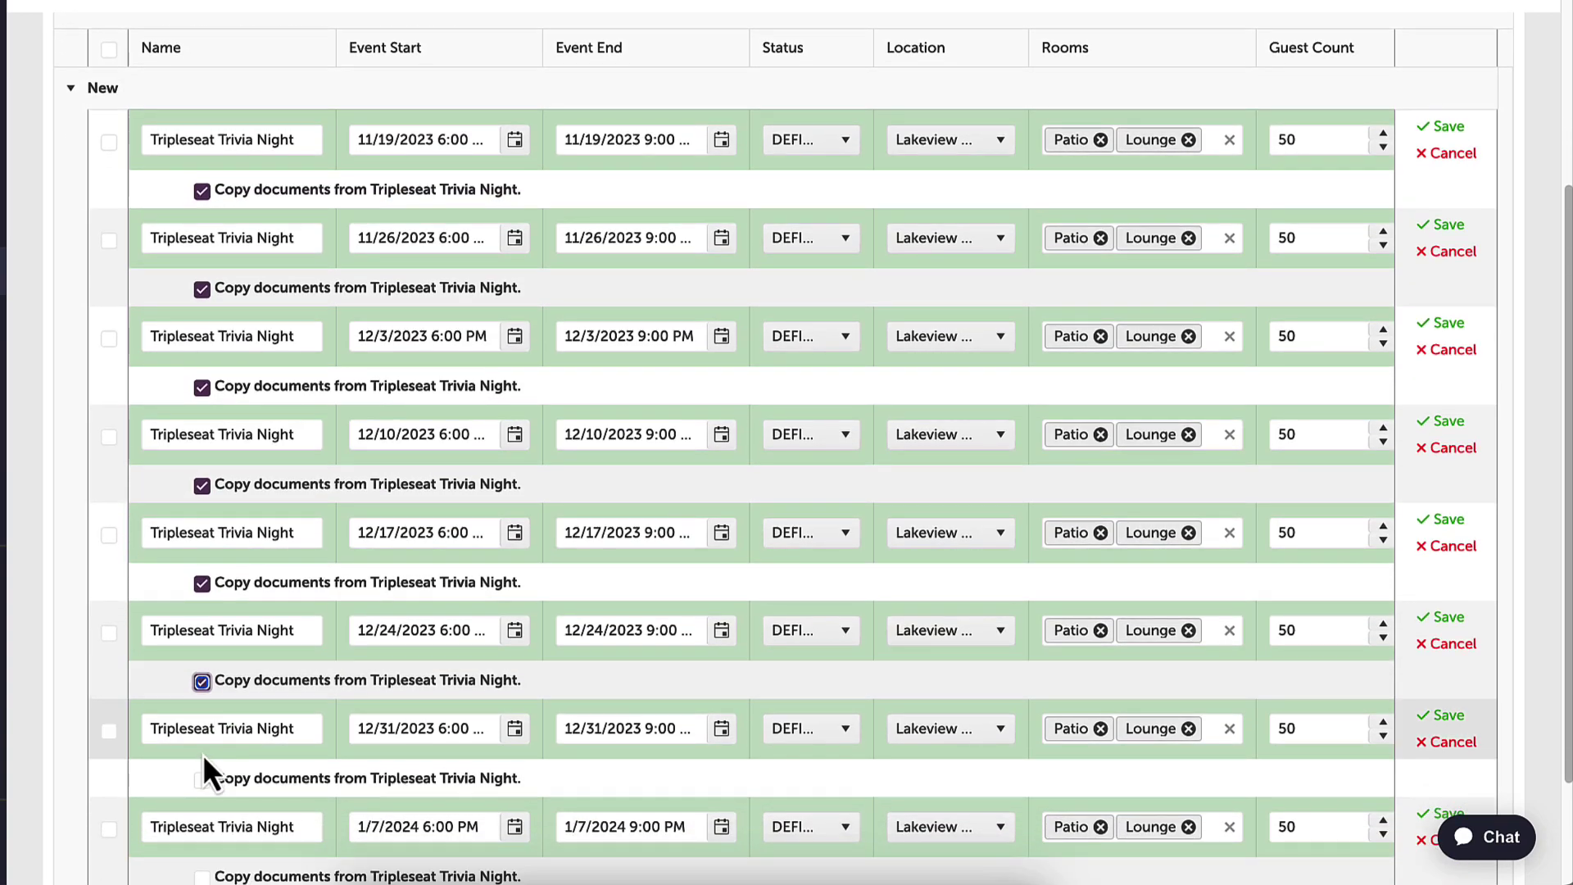
click(205, 774)
scroll(205, 774, down, 2)
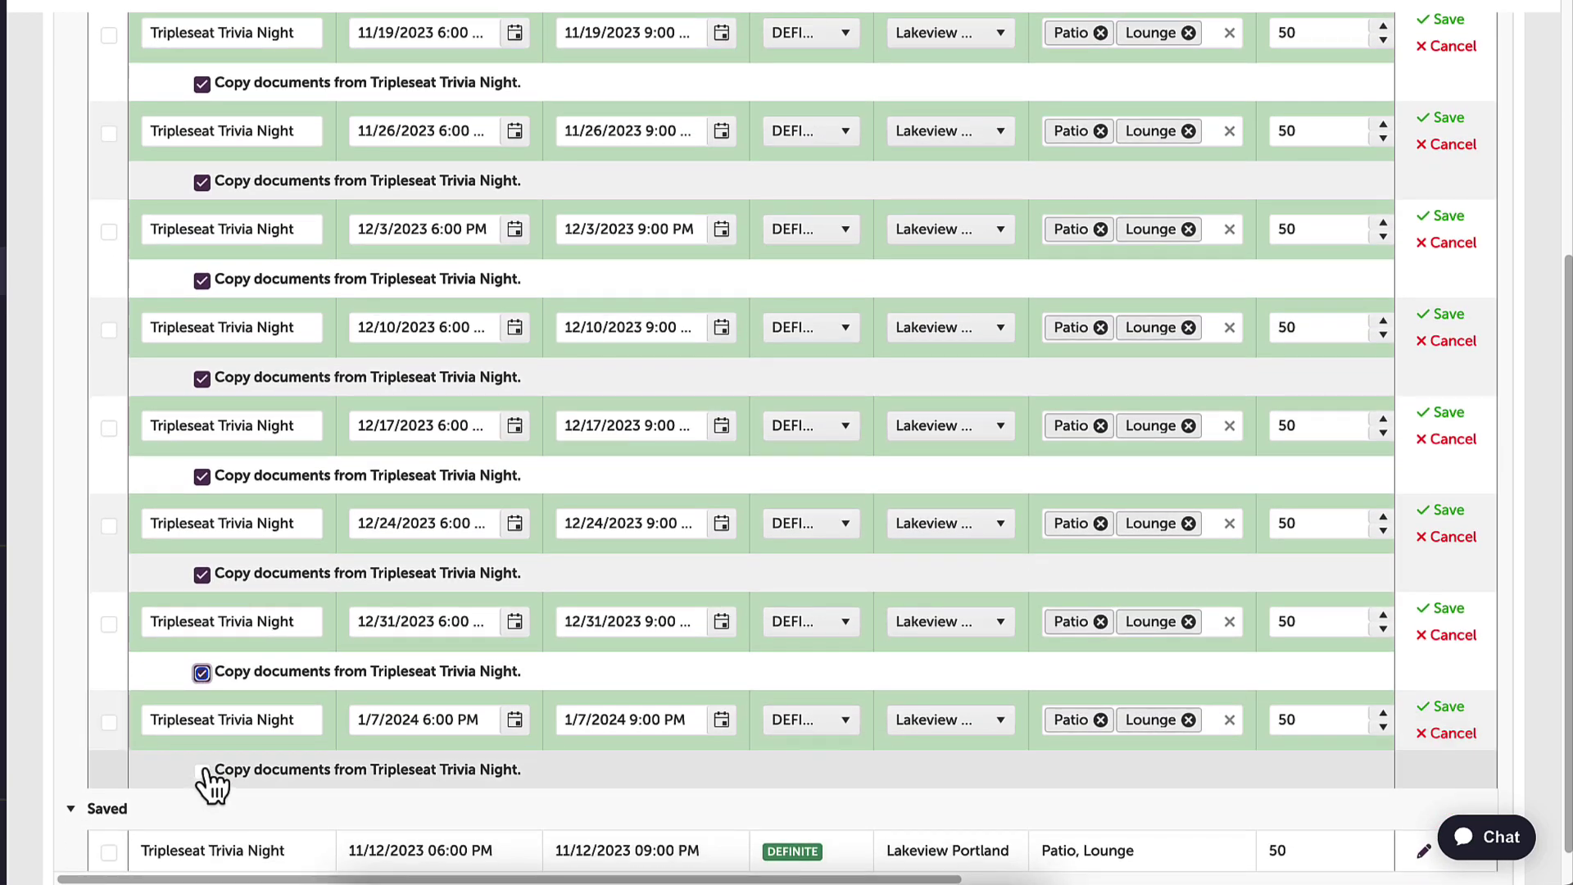
click(202, 775)
scroll(362, 757, up, 2)
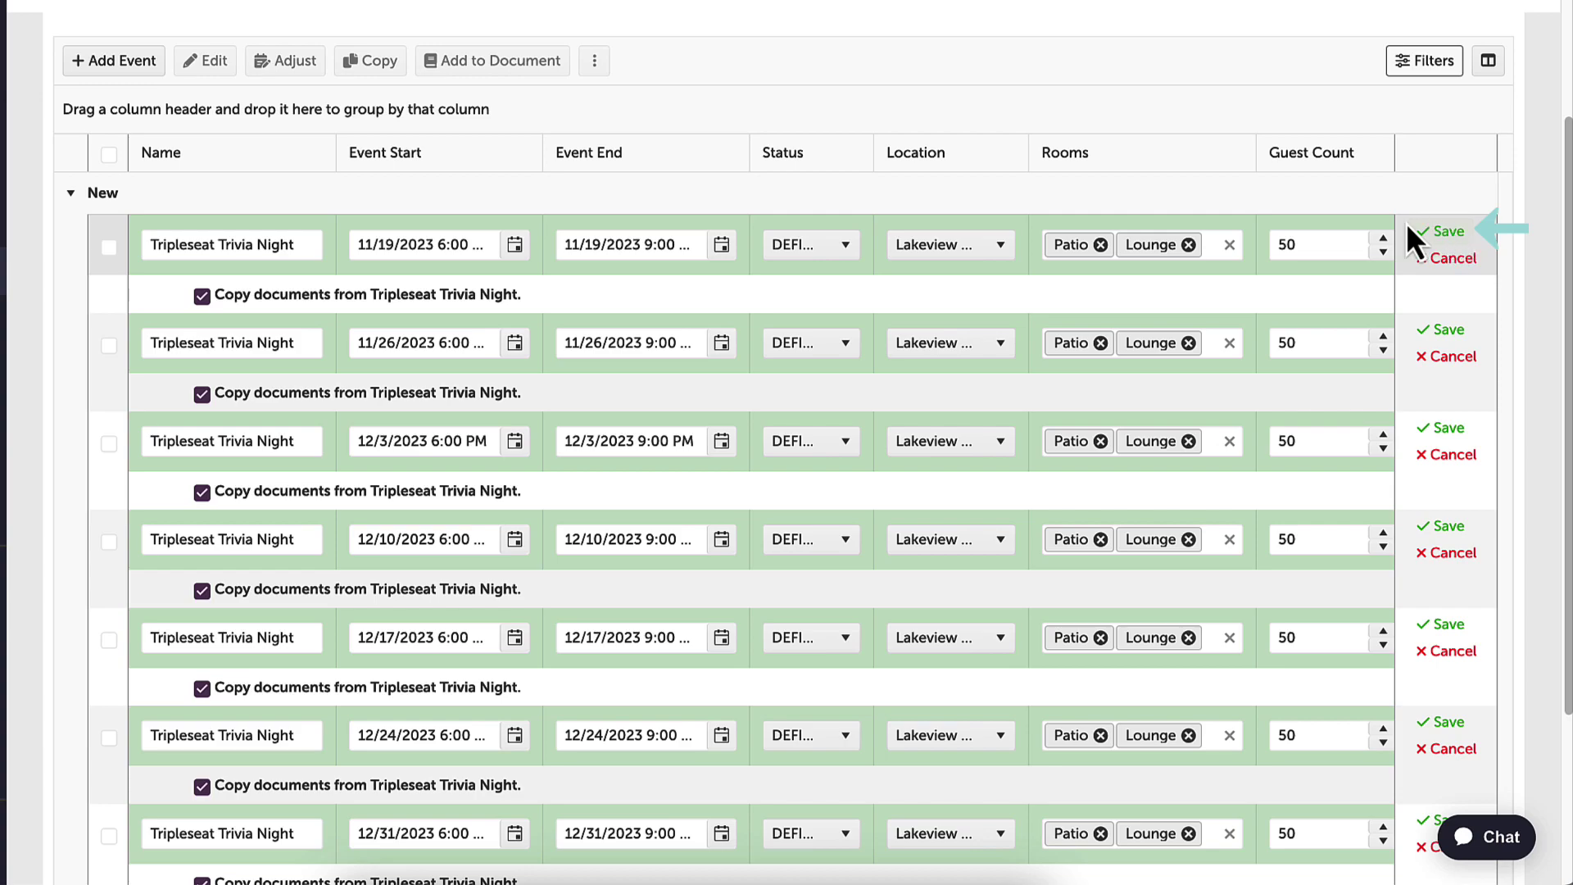
Step: Save the copied events, then select all nine Trivia Night events in the grid
scroll(1349, 238, up, 1)
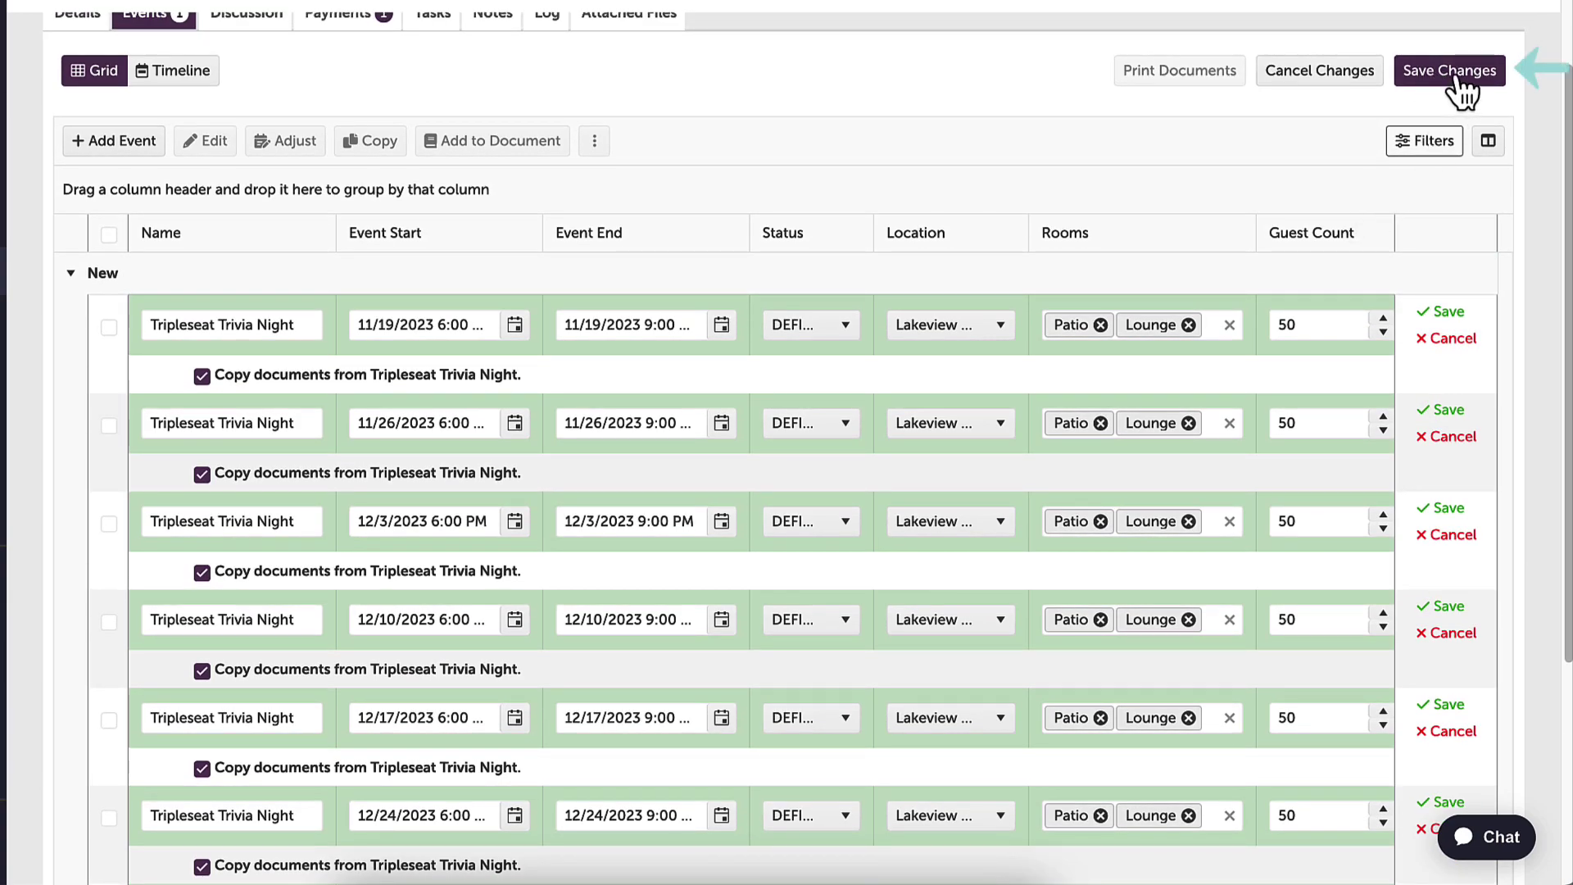
click(1457, 75)
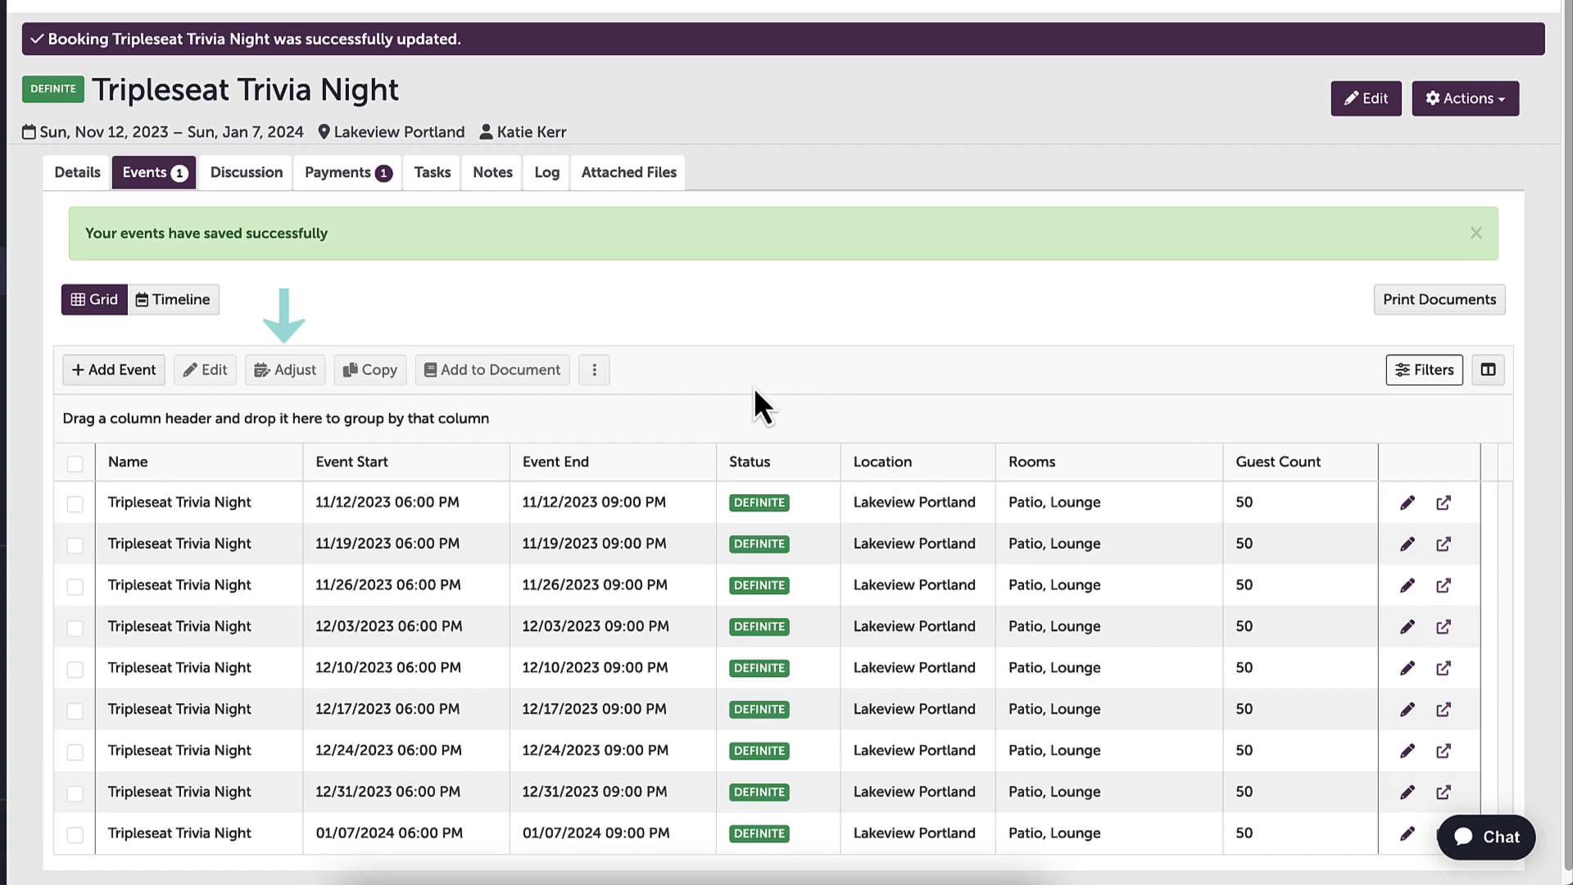
click(75, 464)
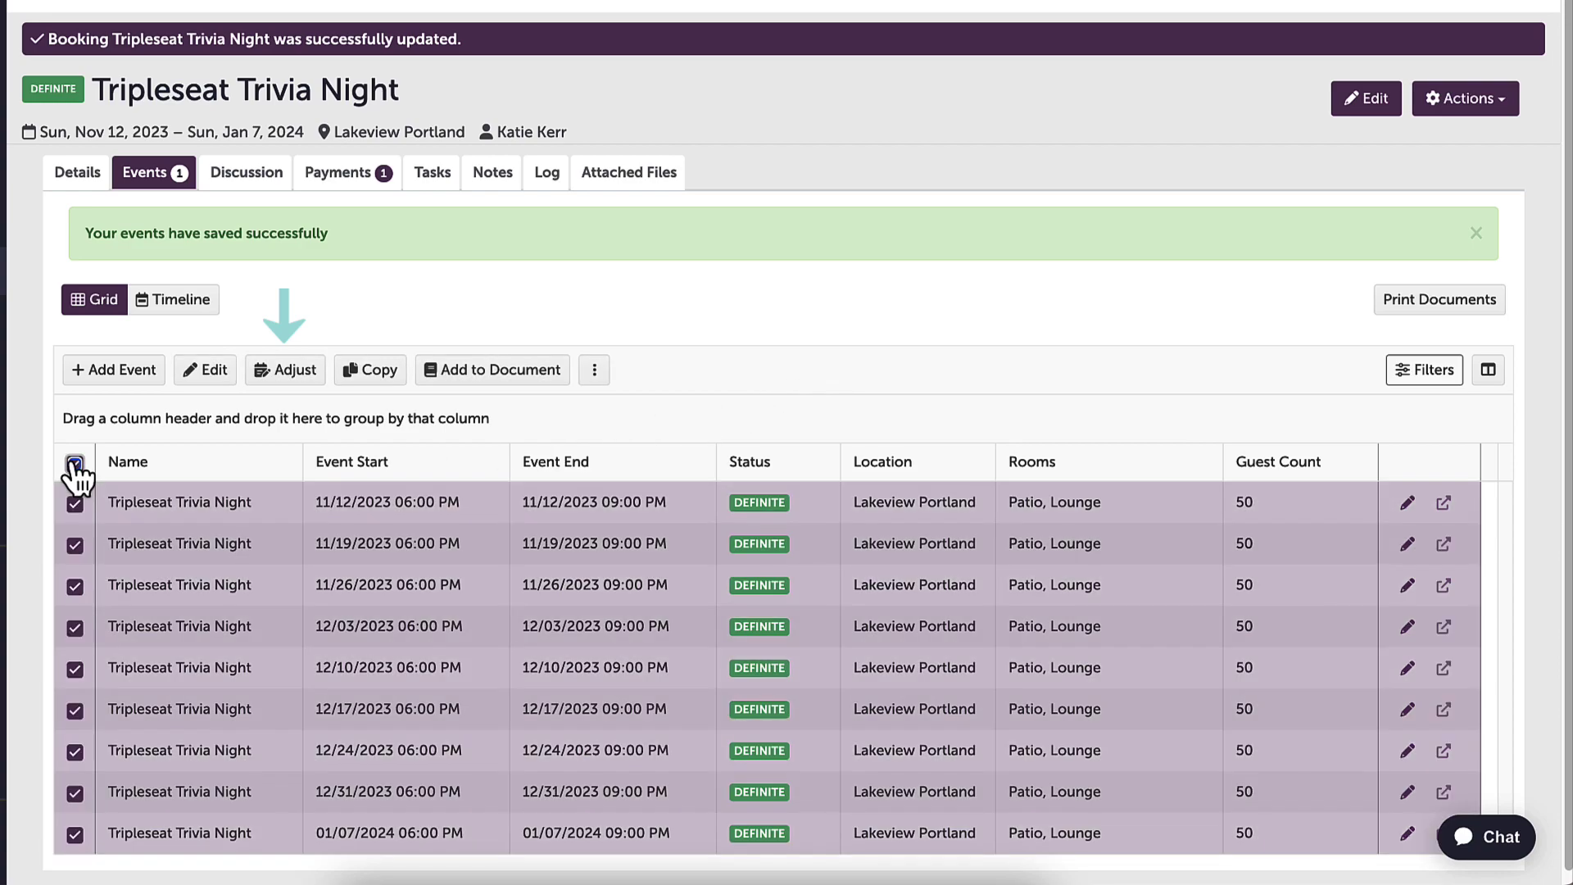
Step: Apply a +0:30 Adjust Time shift to the selected events, moving them to 6:30–9:30 PM
click(289, 373)
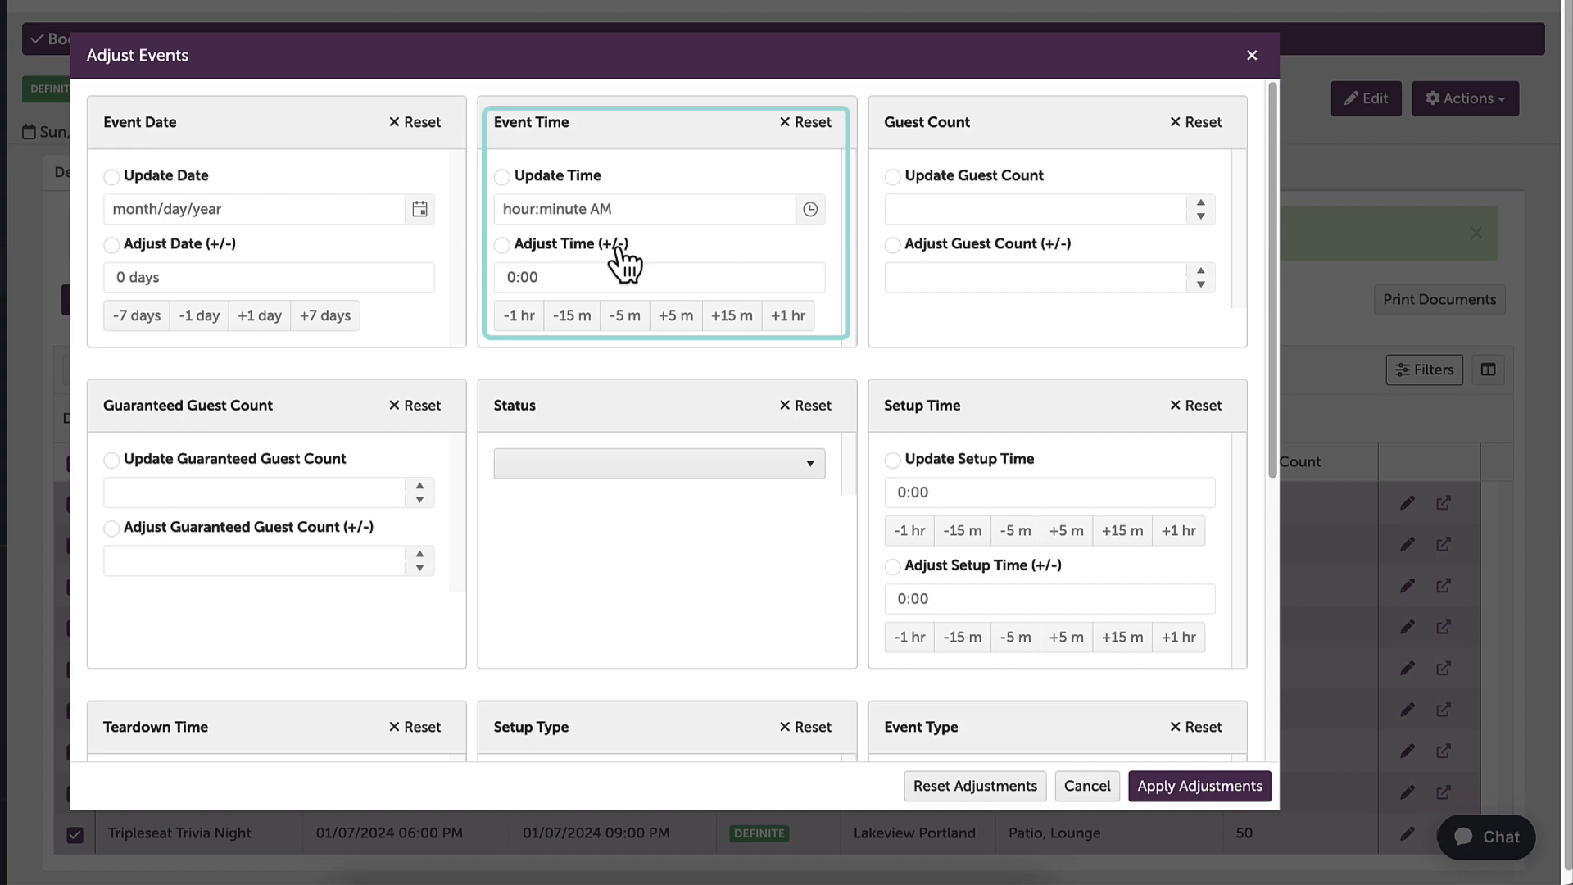
click(503, 248)
click(735, 321)
click(735, 322)
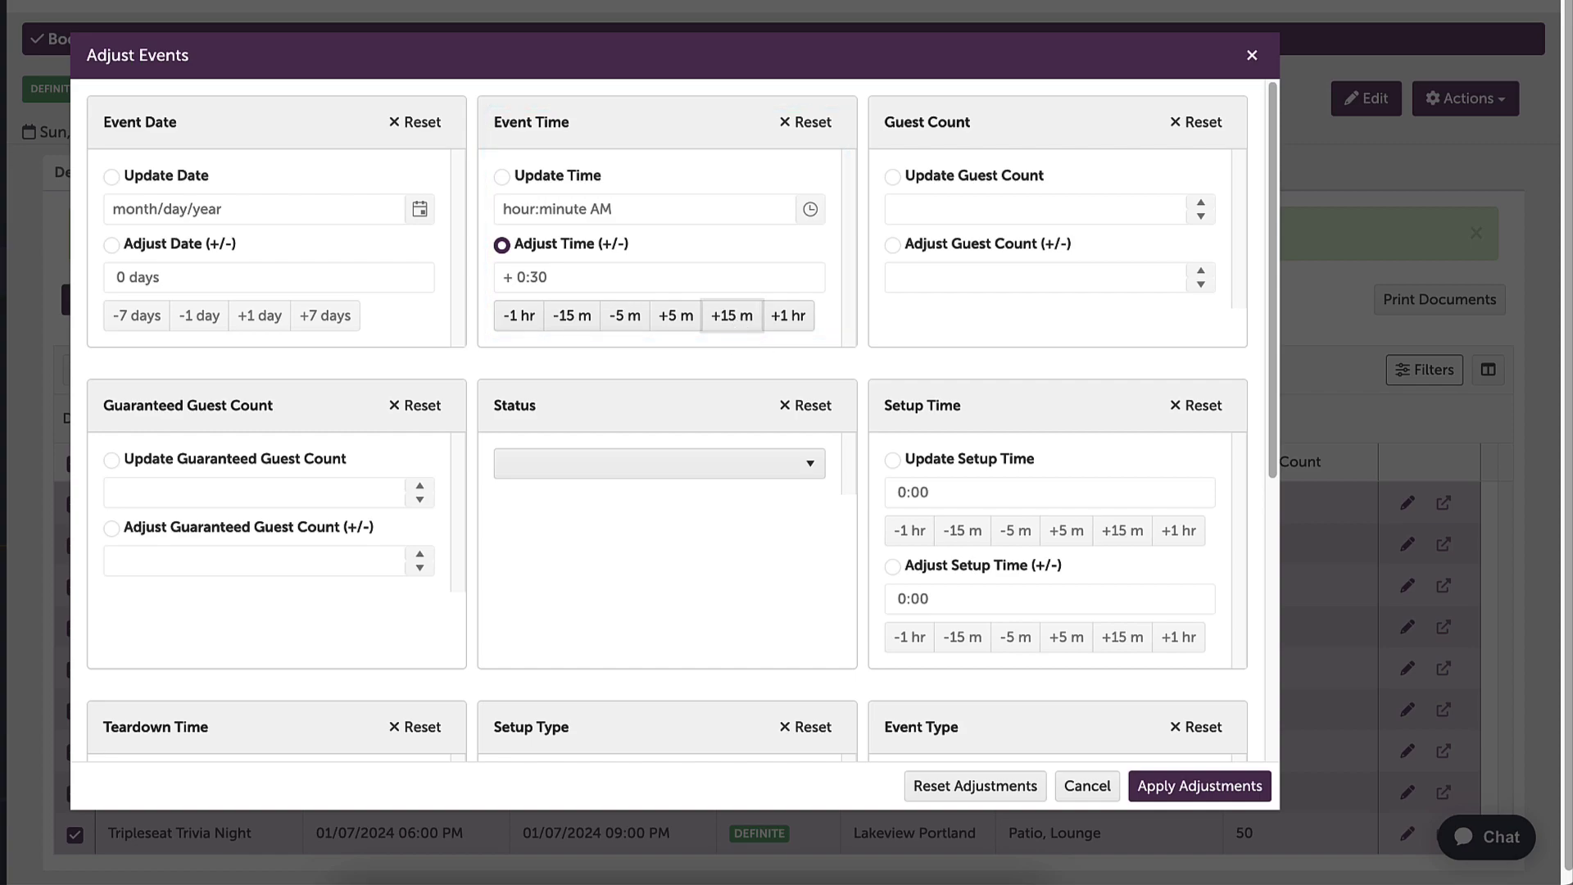
click(1196, 791)
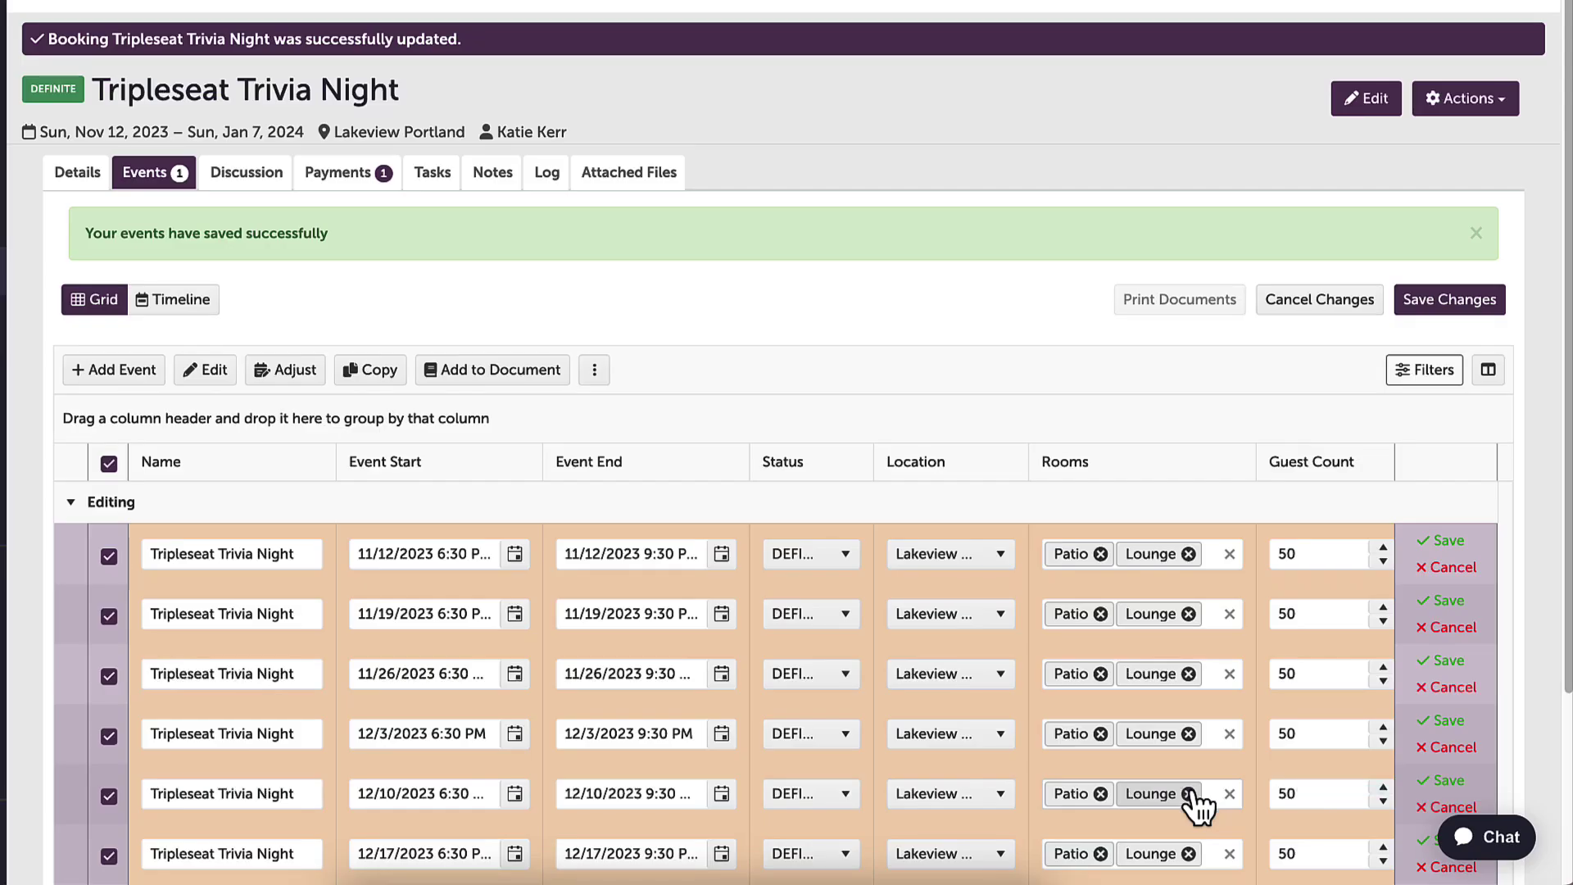
Step: Save the +0:30 time adjustment and scroll down the events list
click(1462, 308)
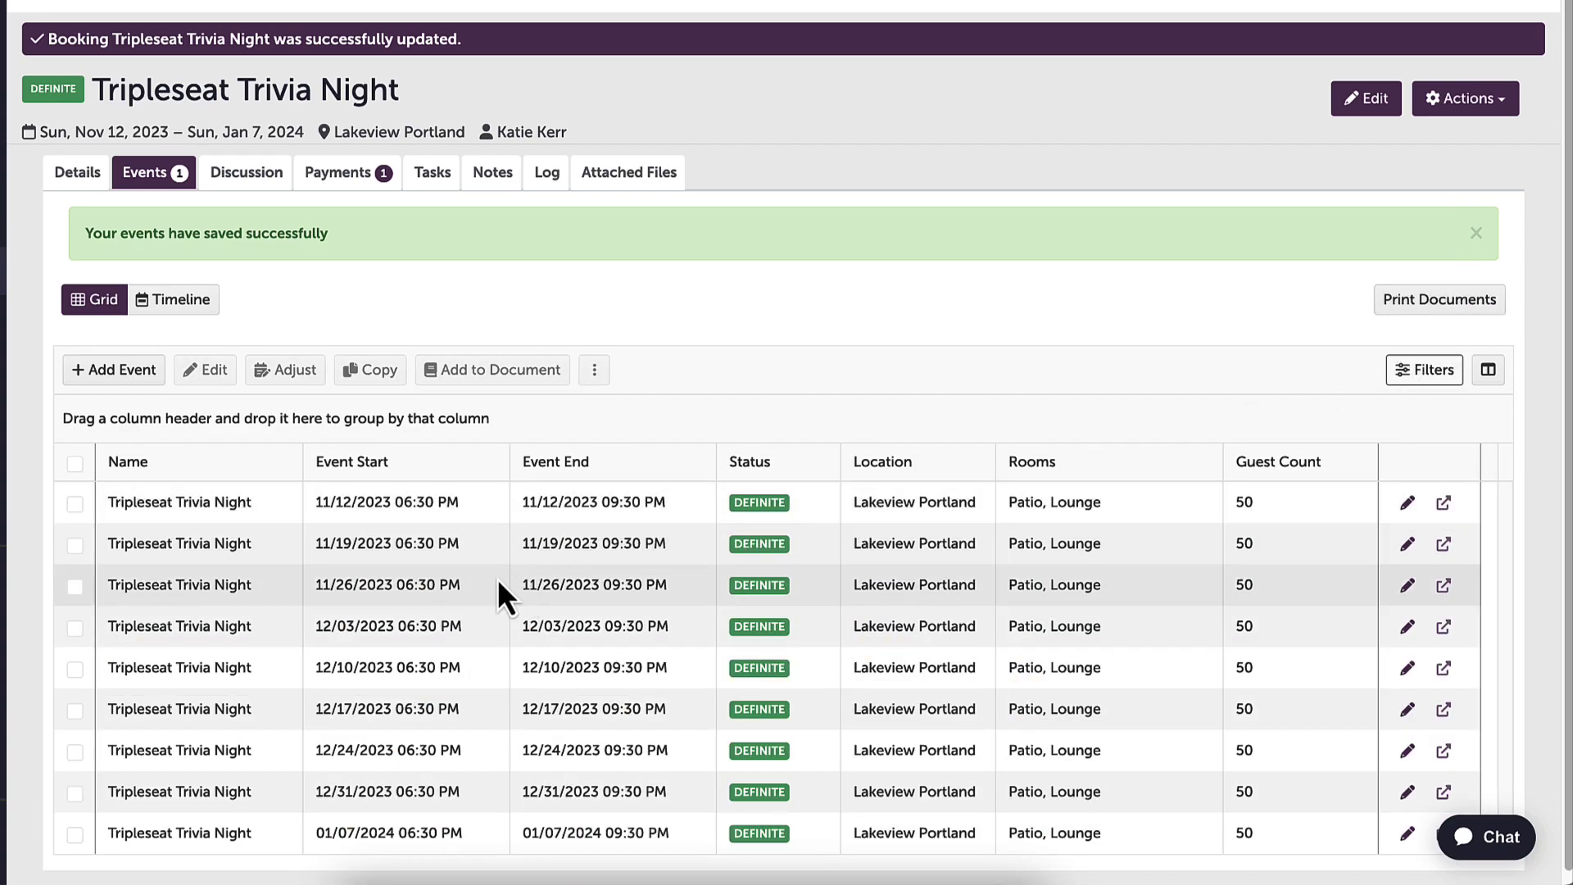
scroll(493, 579, down, 1)
scroll(493, 579, down, 1)
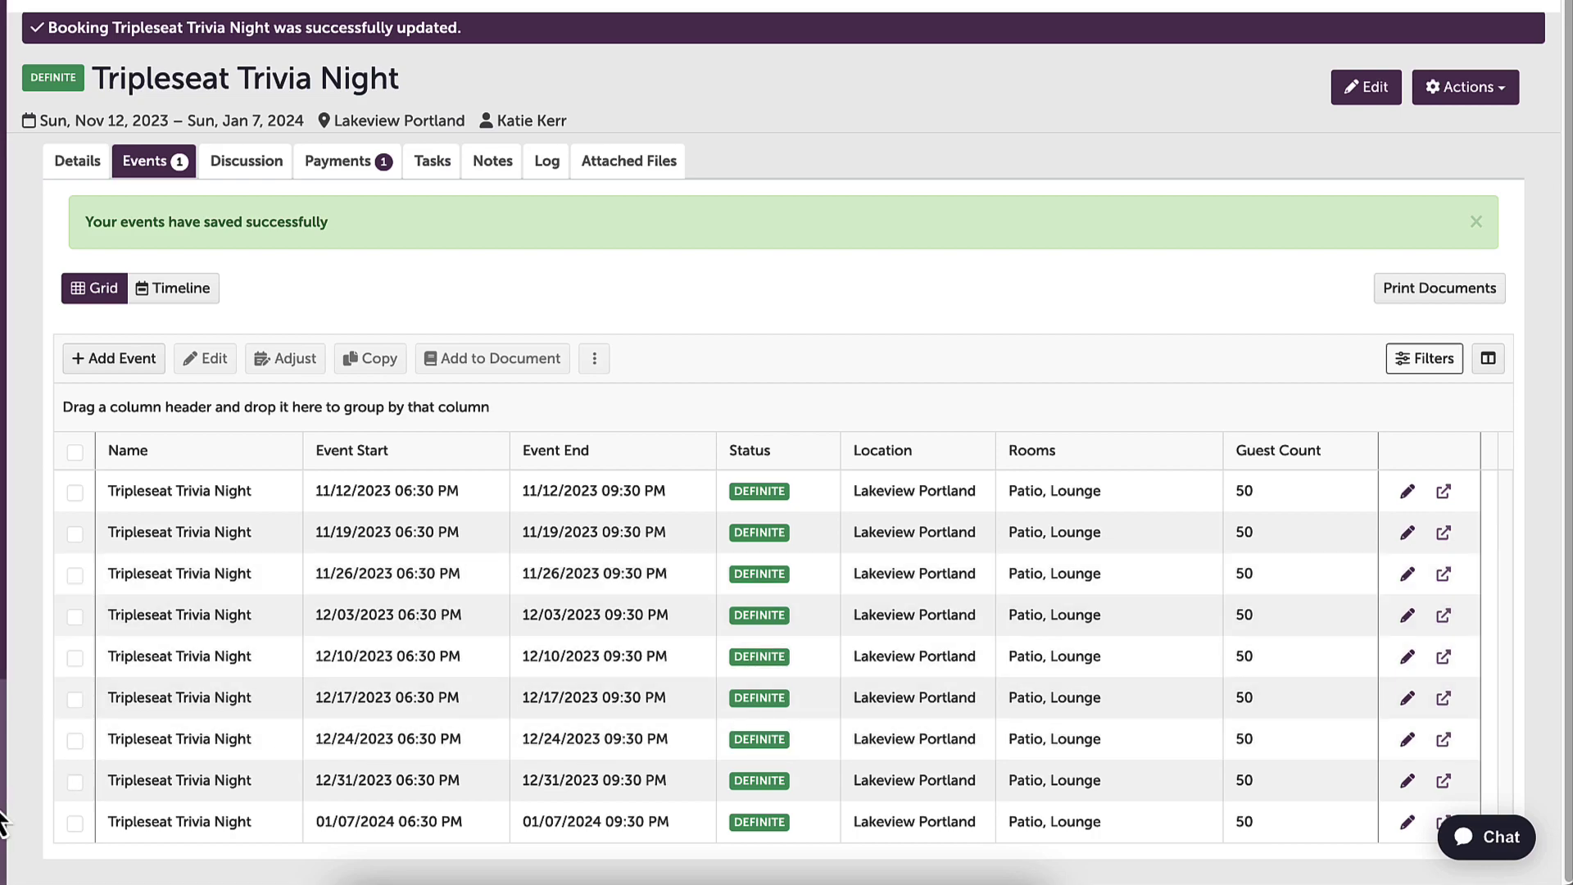
Step: Delete the 12/24 and 12/31 Trivia Night events and save the booking
click(75, 740)
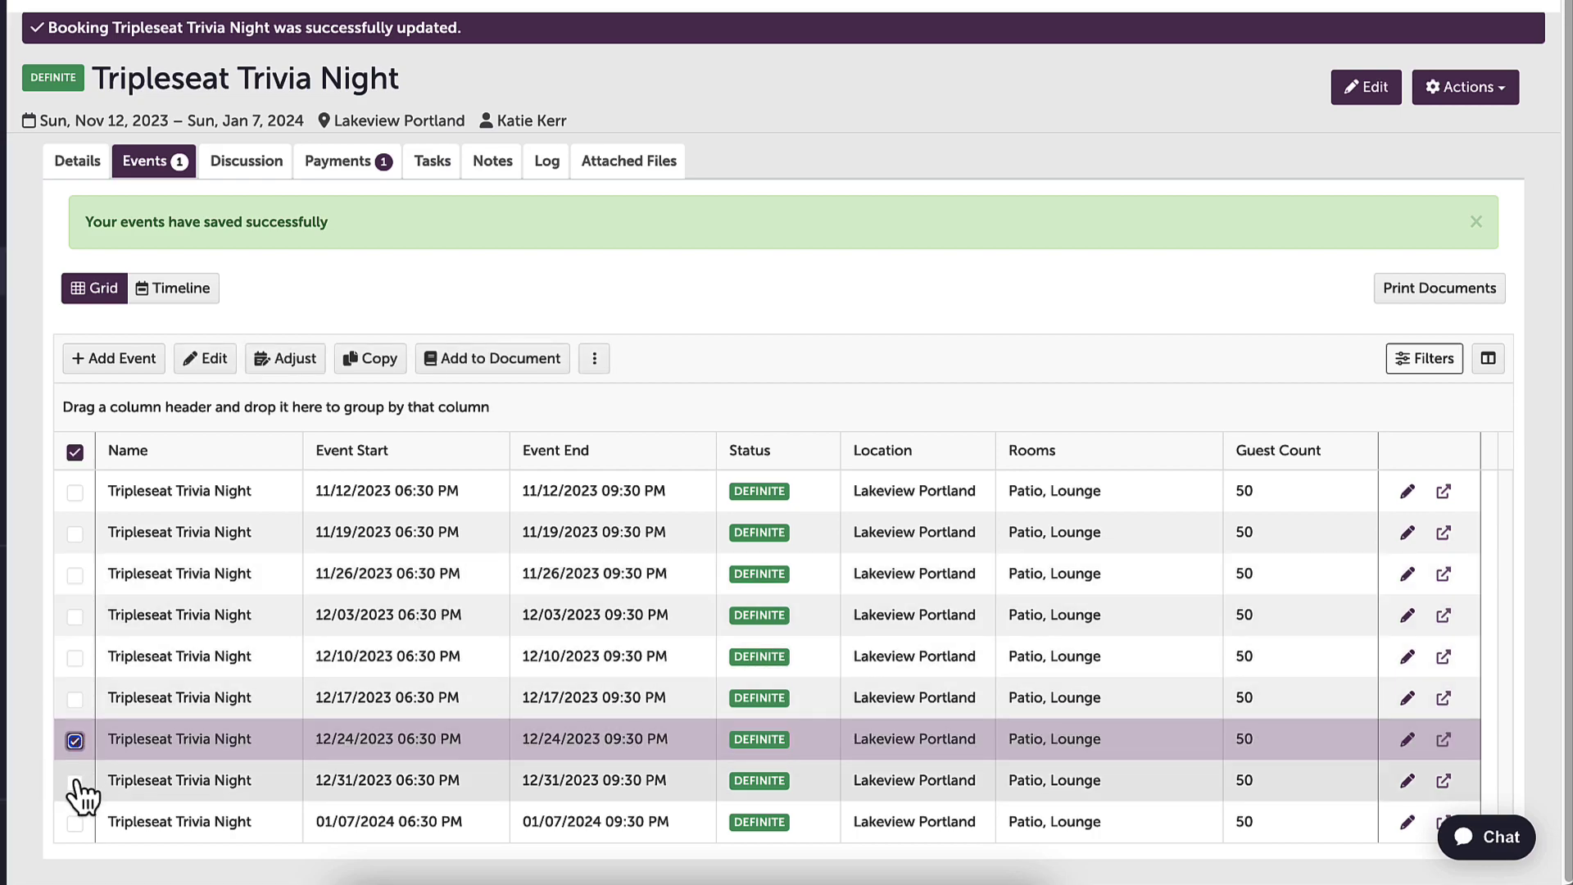
click(76, 783)
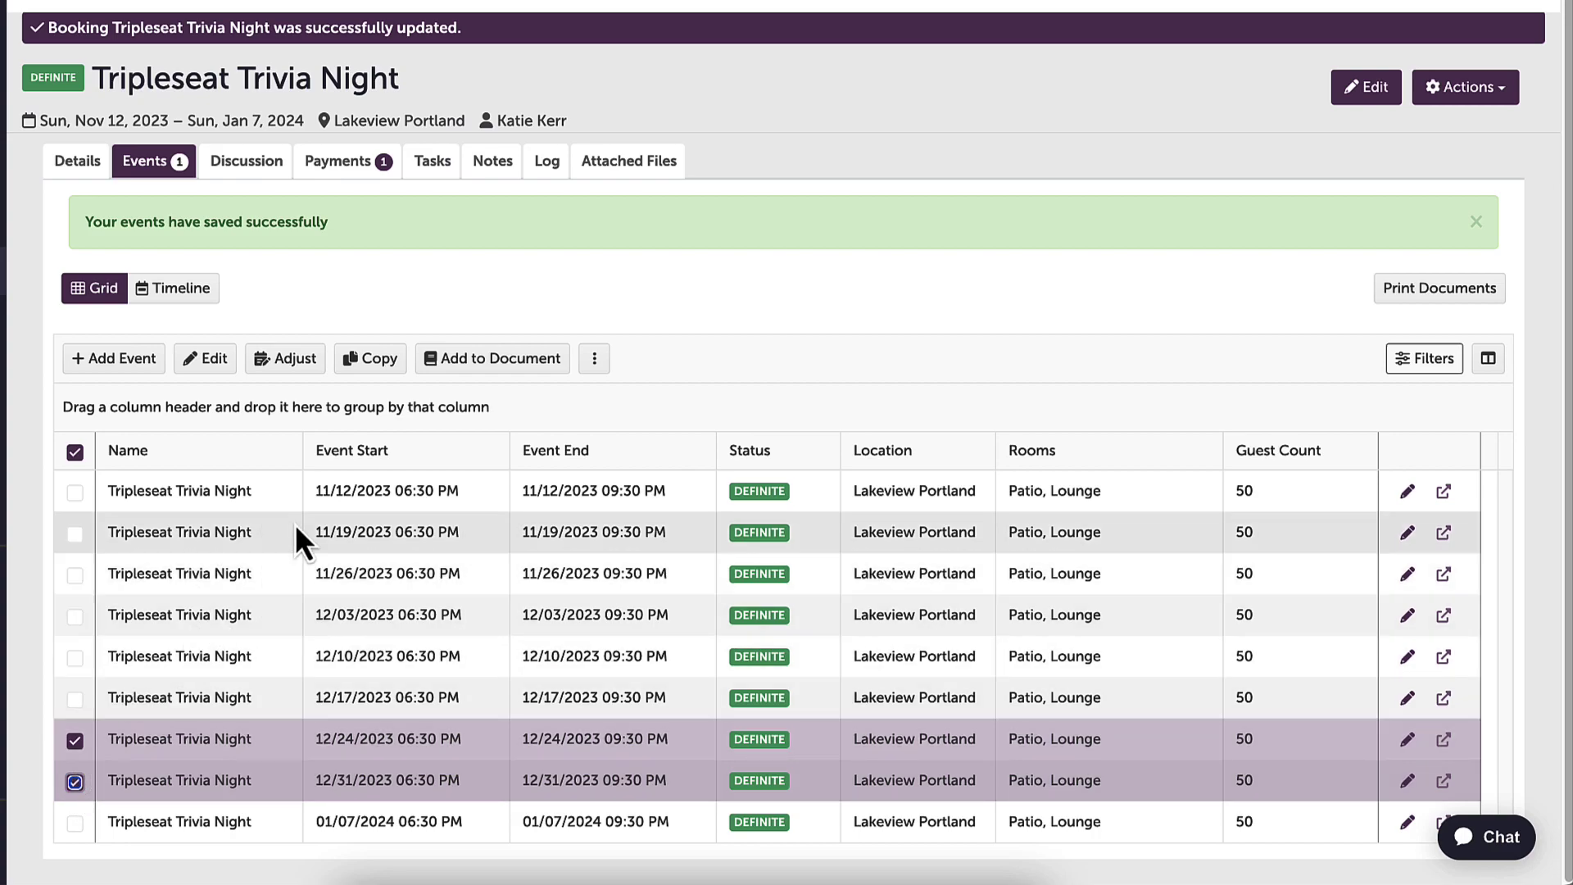
click(596, 359)
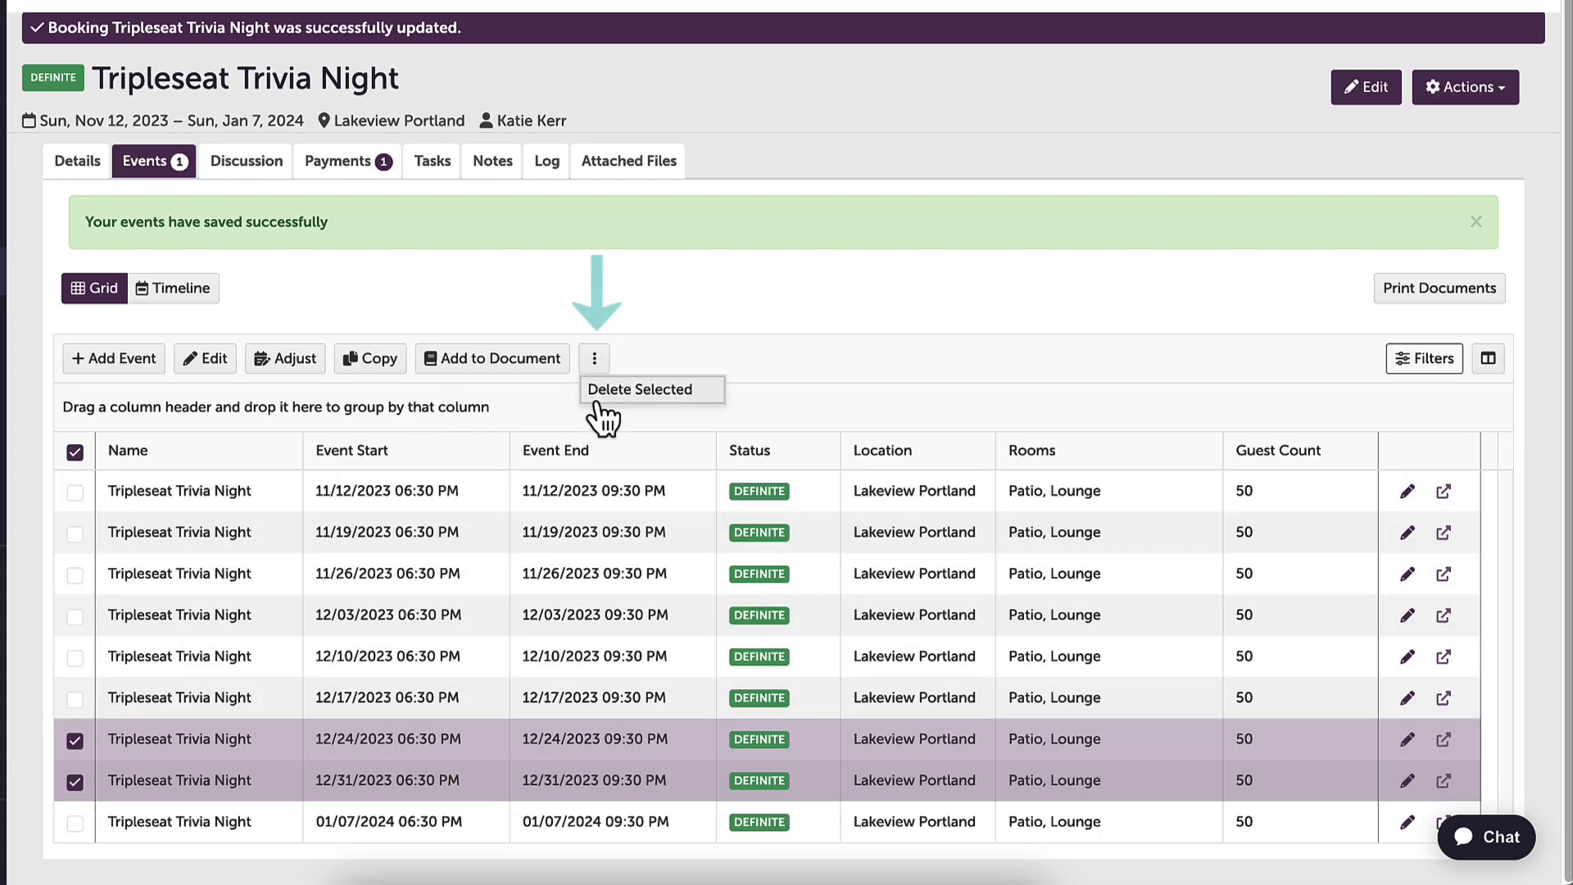
click(619, 393)
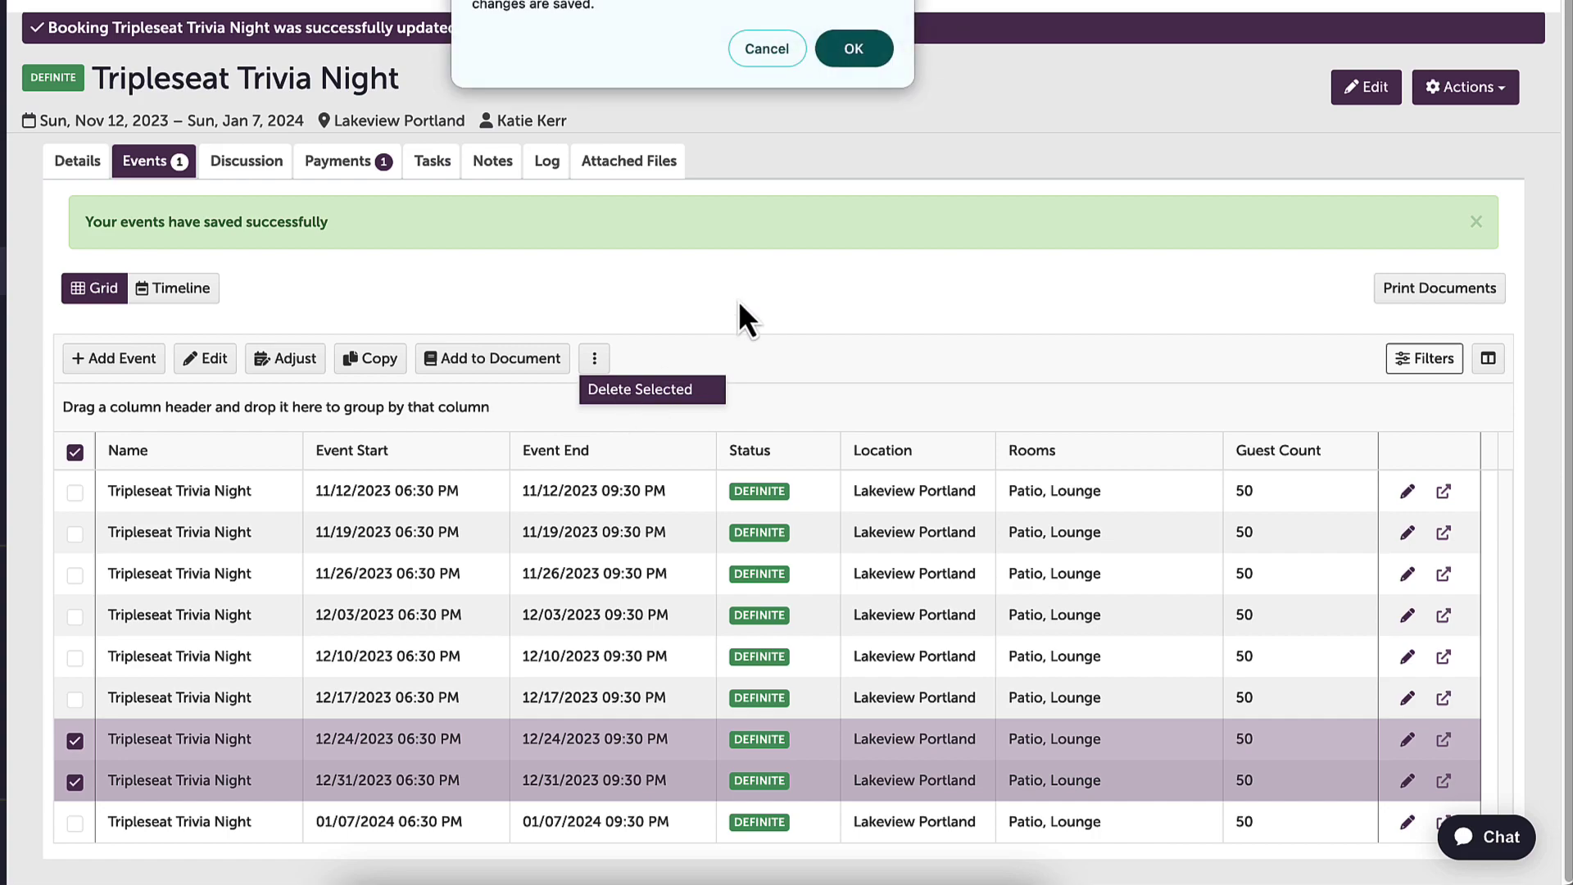
click(865, 50)
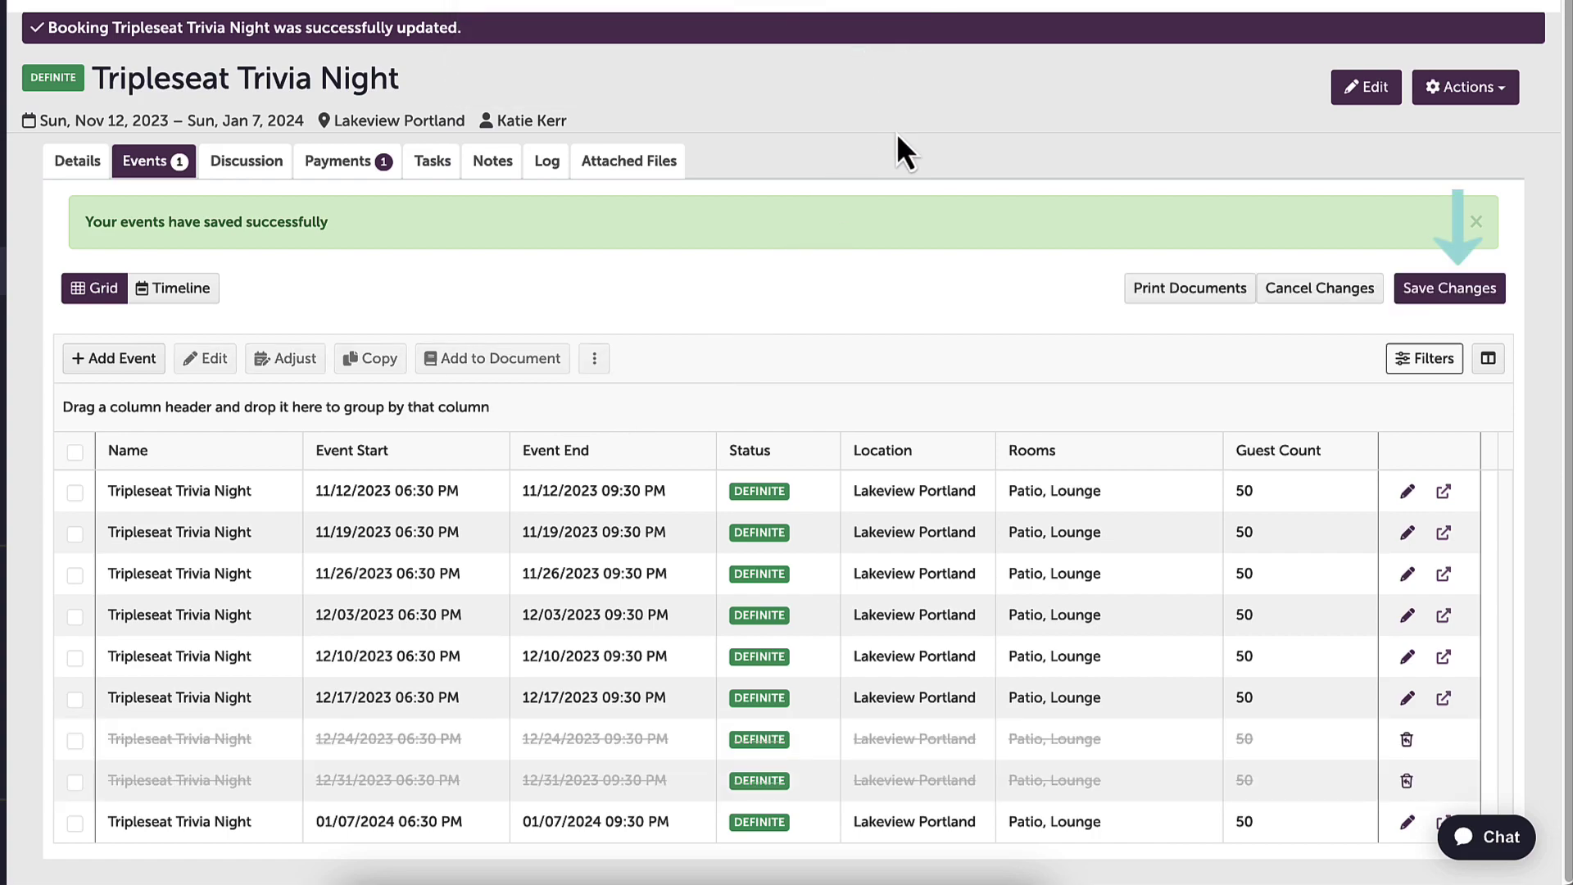
click(1444, 296)
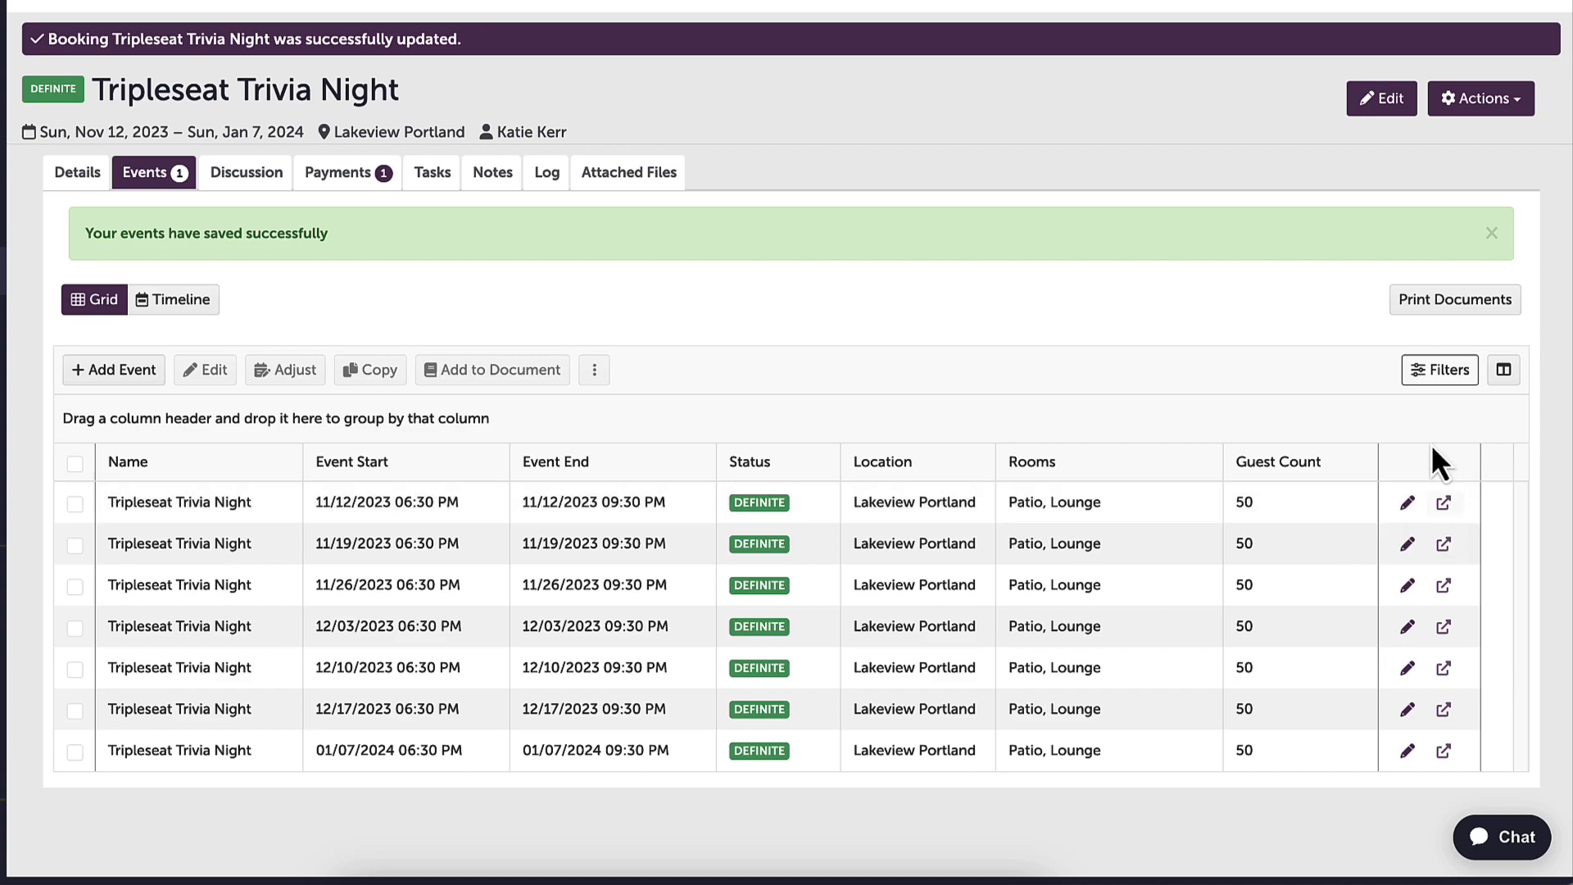
Step: Open the Support dialog from the help icon
click(1308, 9)
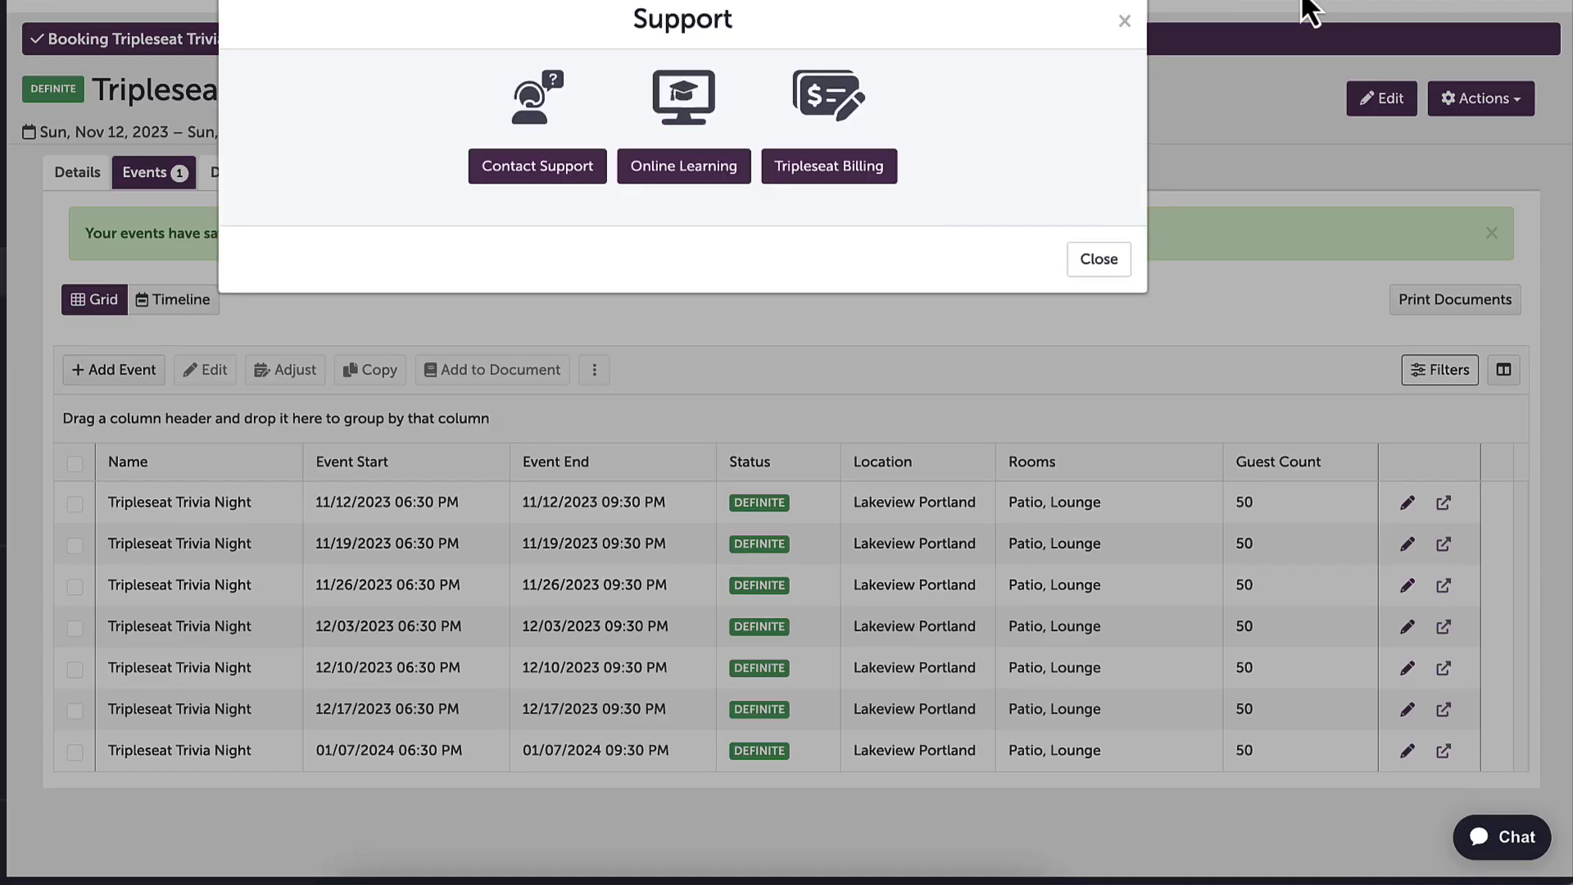